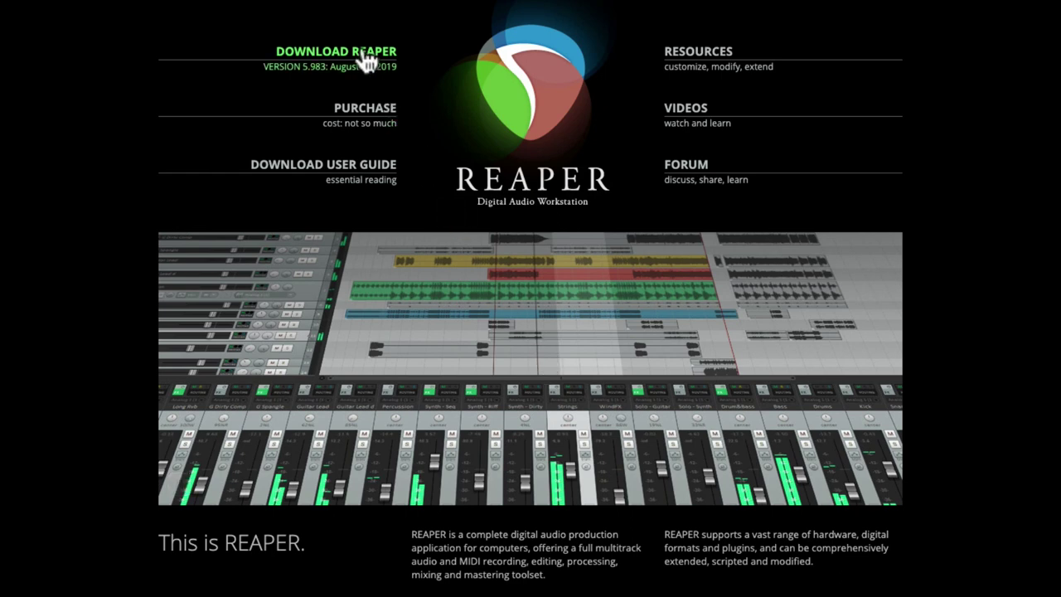
# - Go from the REAPER download page to the VIDEOS page and scroll to its video category lists
pyautogui.click(357, 52)
pyautogui.click(717, 121)
pyautogui.scroll(-3, 639, 323)
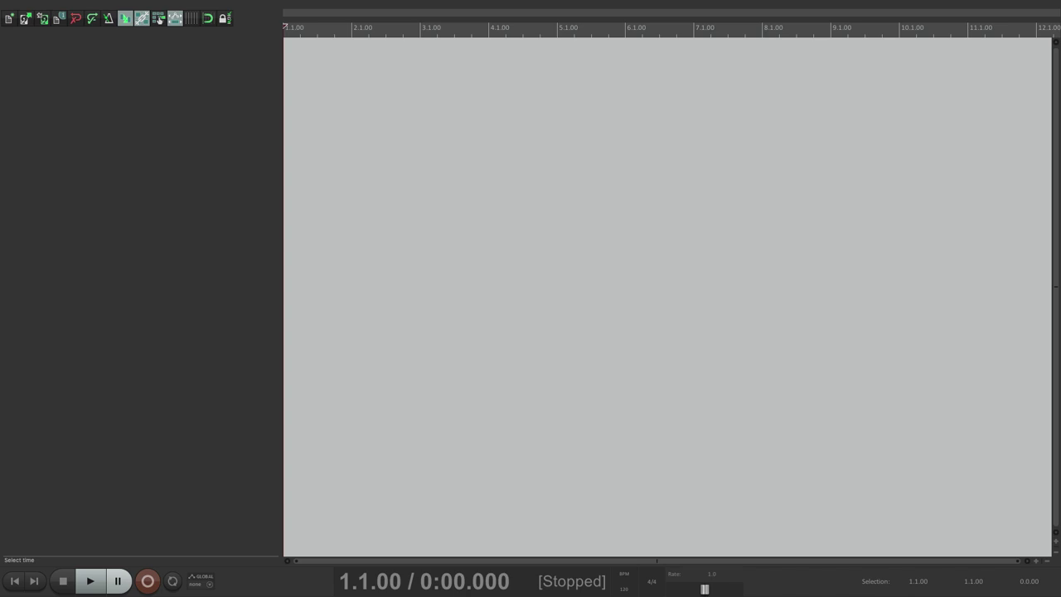
# - Choose ZEDI10 as the audio device in Preferences under Audio > Device, and confirm with OK
pyautogui.click(244, 6)
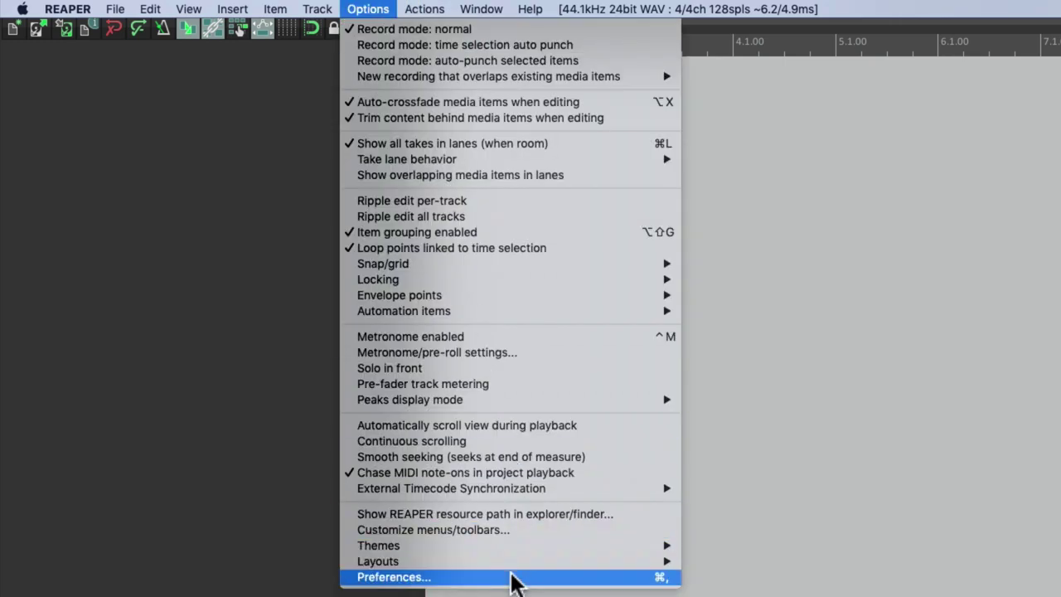
pyautogui.click(511, 578)
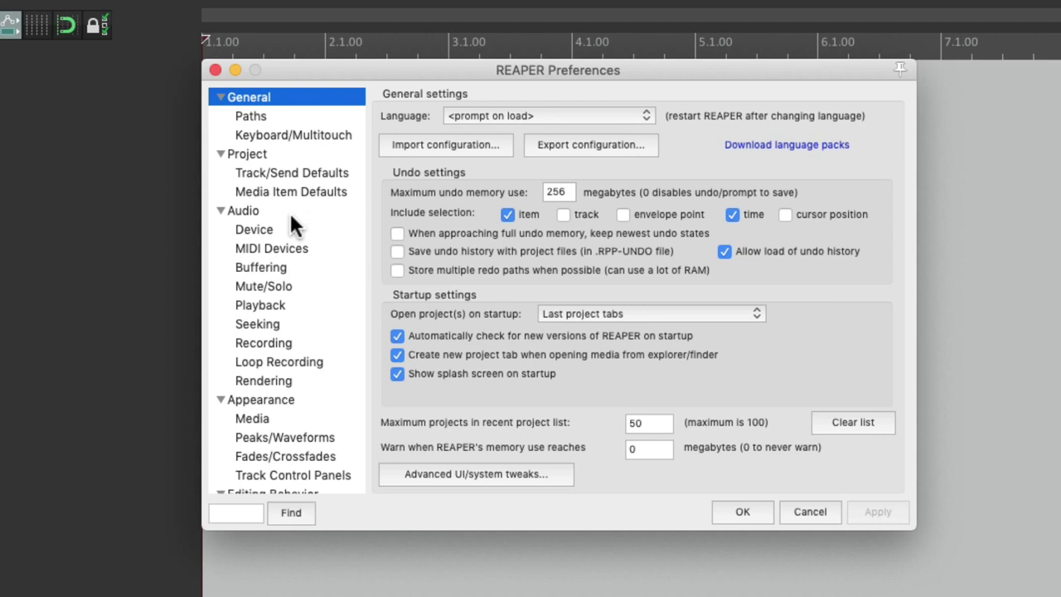
pyautogui.click(300, 229)
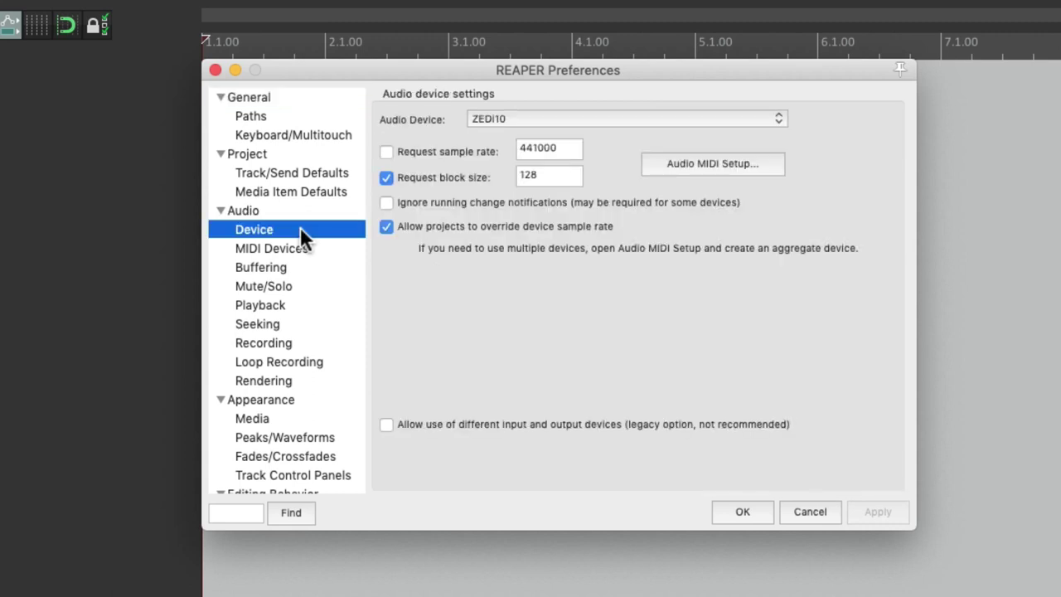
pyautogui.click(546, 124)
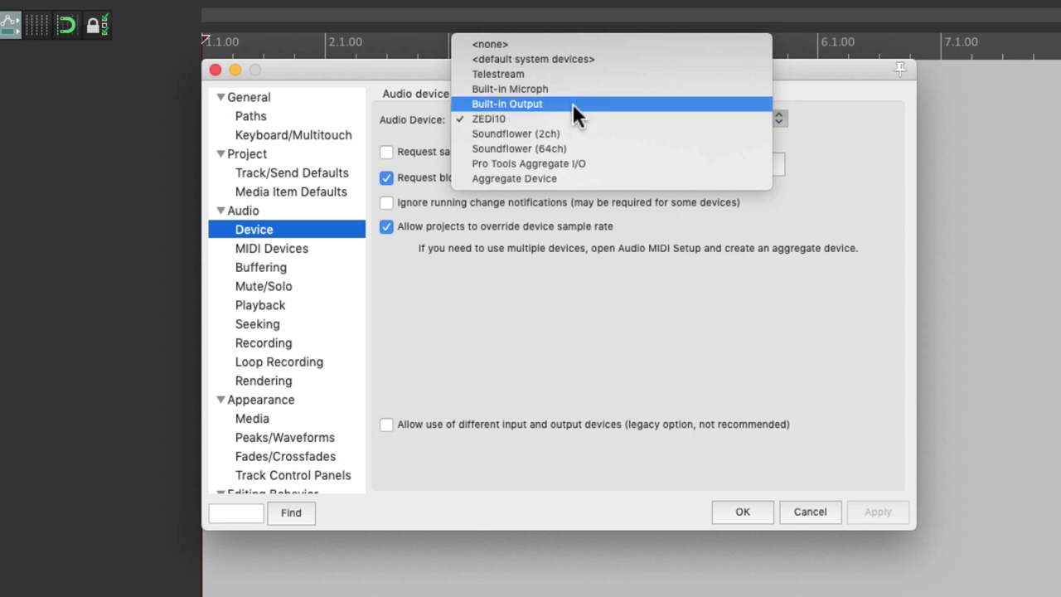
pyautogui.click(574, 117)
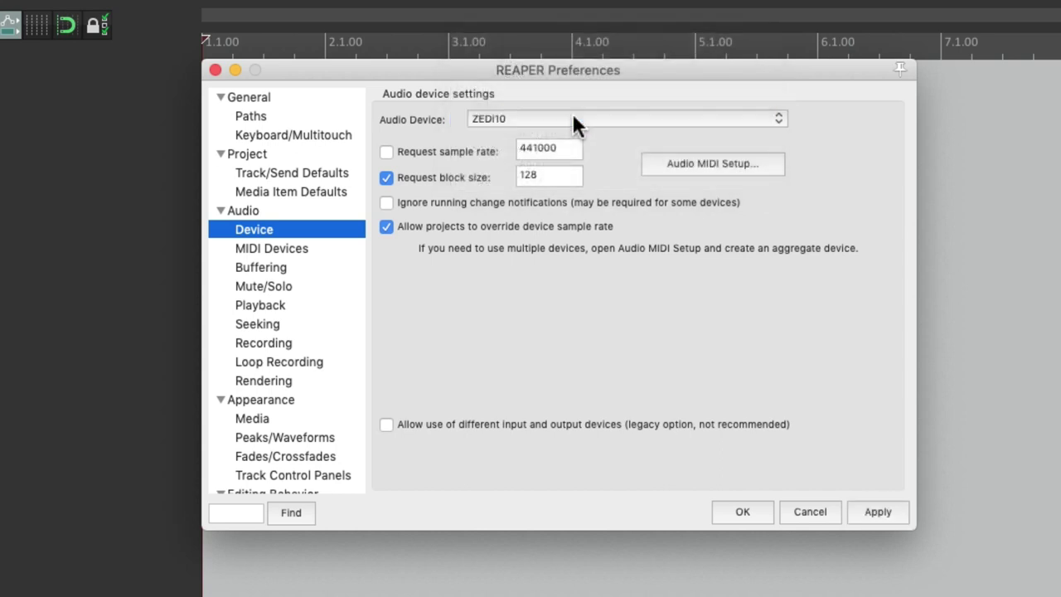
pyautogui.click(731, 506)
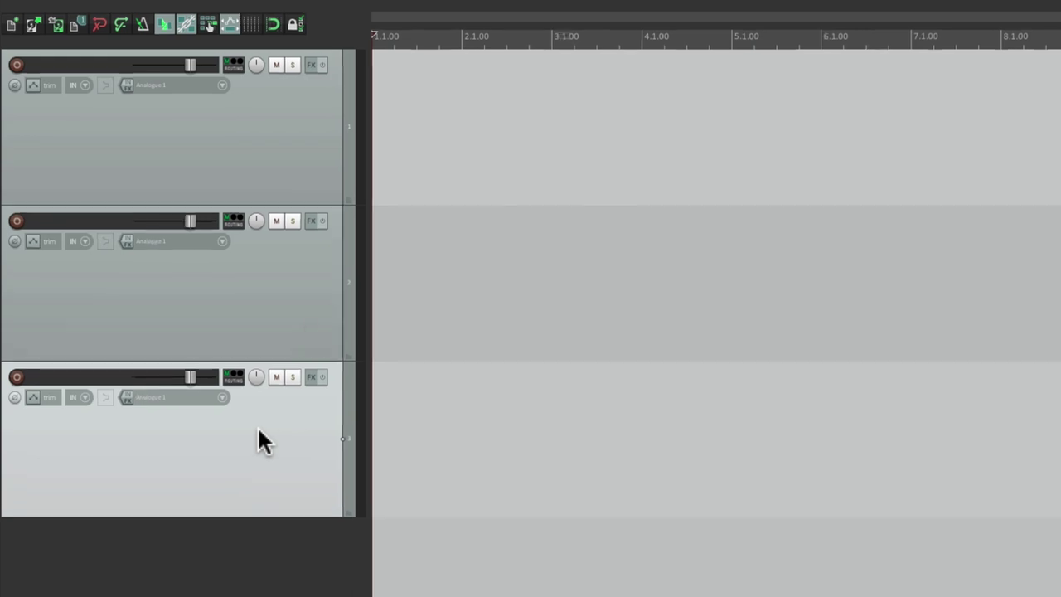
pyautogui.click(365, 10)
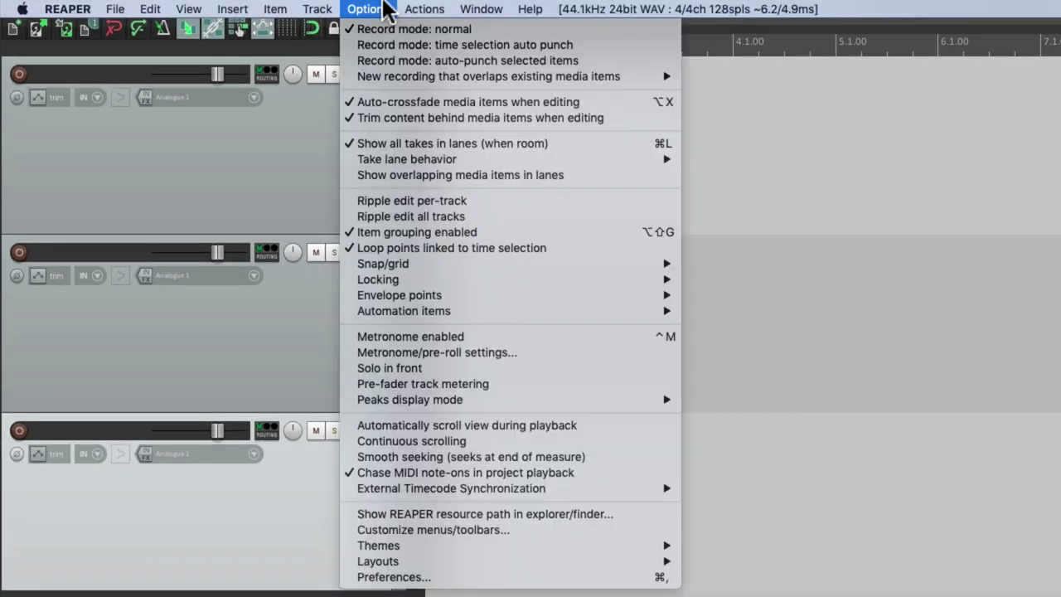
pyautogui.moveTo(510, 543)
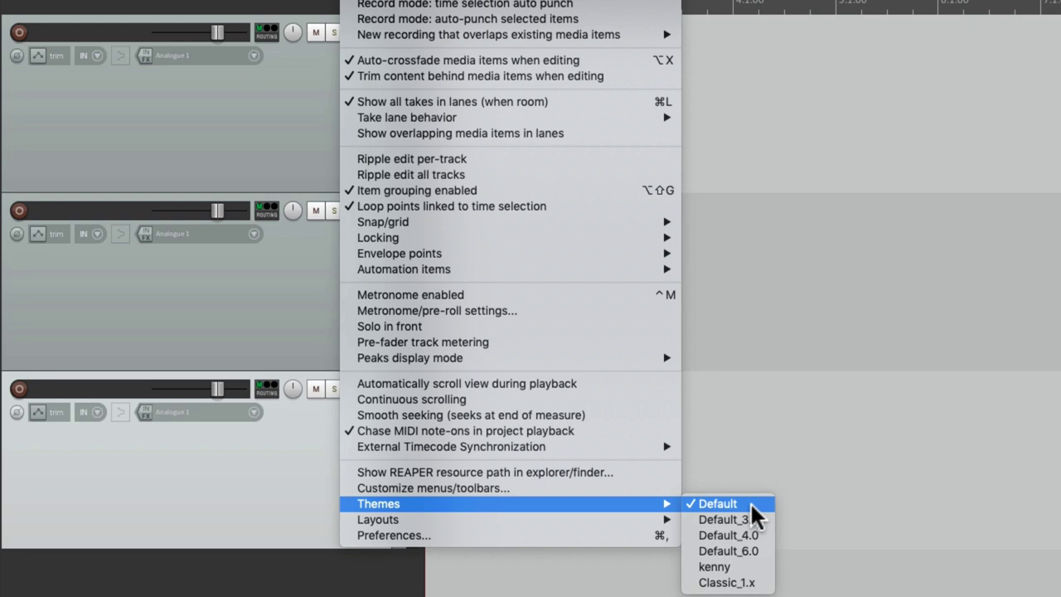
pyautogui.moveTo(638, 519)
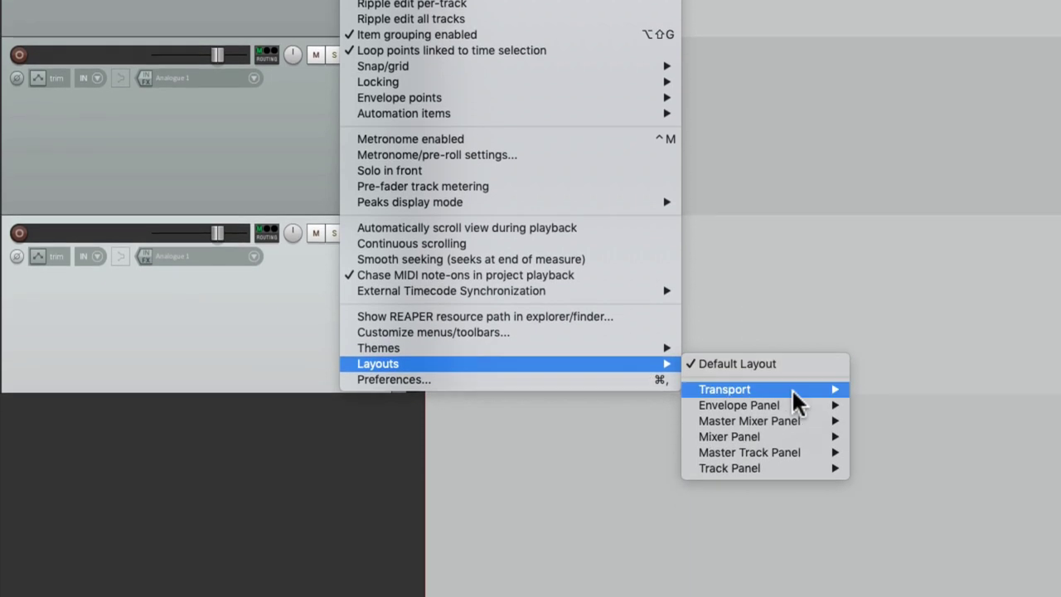
pyautogui.moveTo(806, 583)
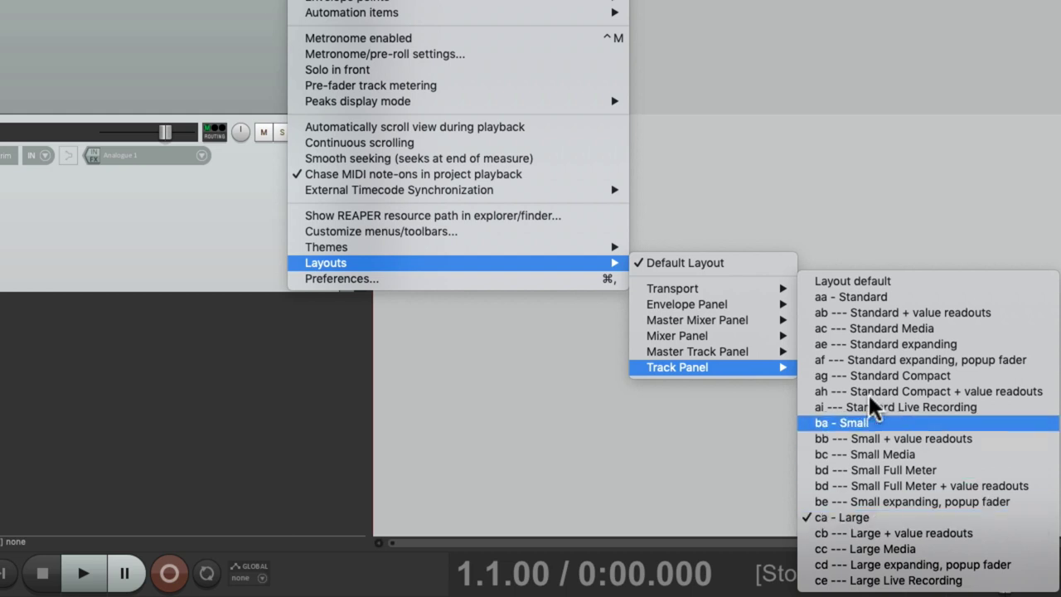
pyautogui.moveTo(775, 340)
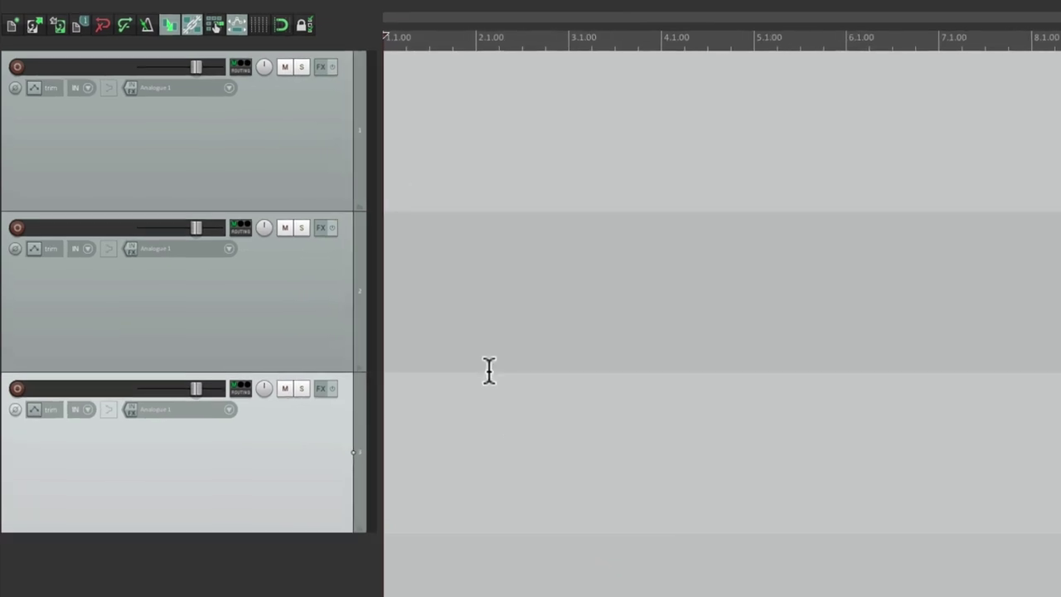
# - Show the mixer from the View menu and dock it inside the main window
pyautogui.click(173, 9)
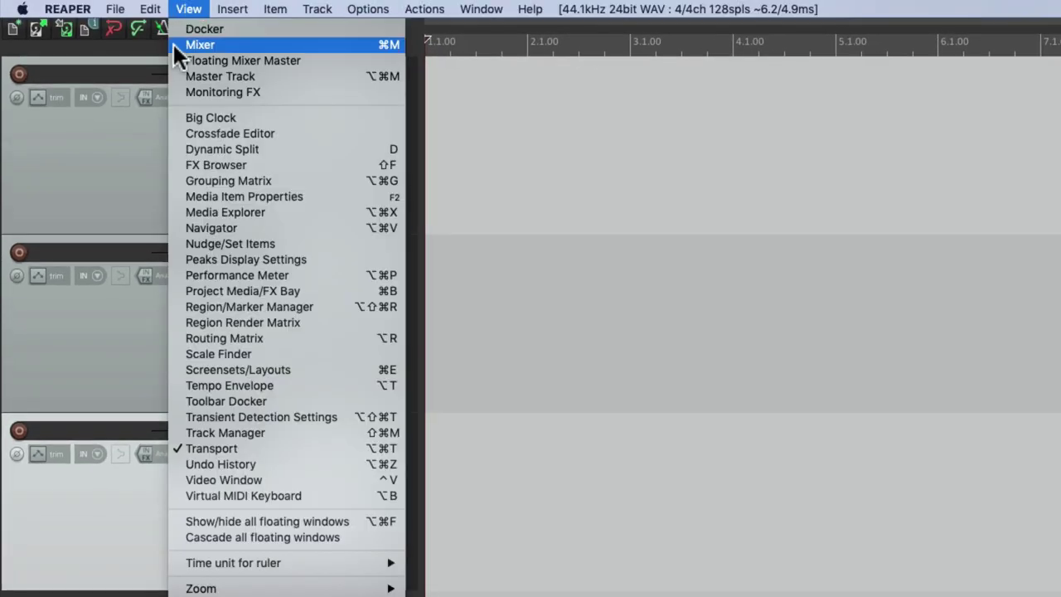
pyautogui.click(175, 45)
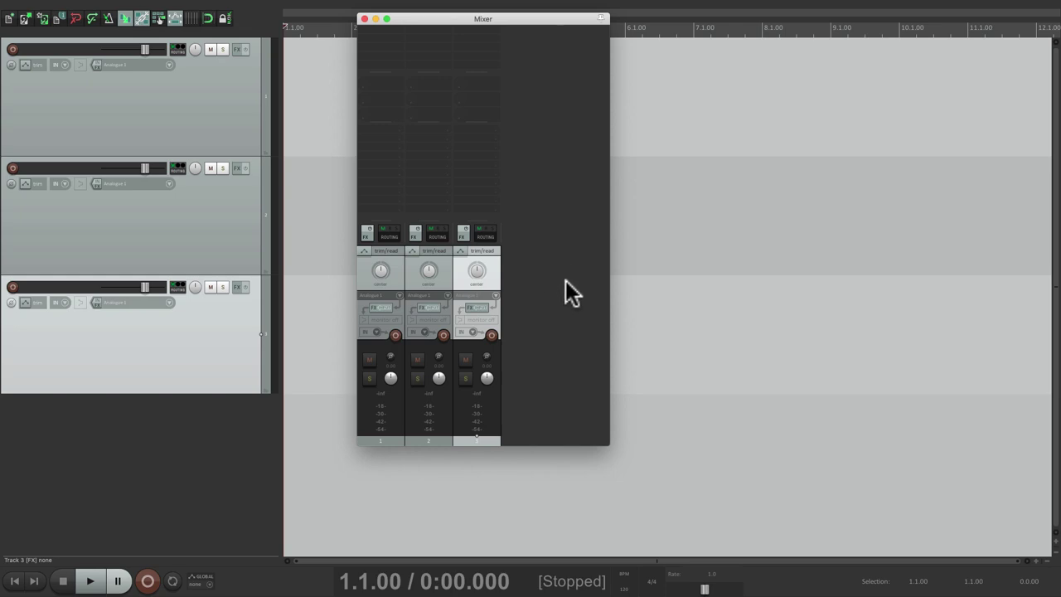
pyautogui.rightClick(543, 313)
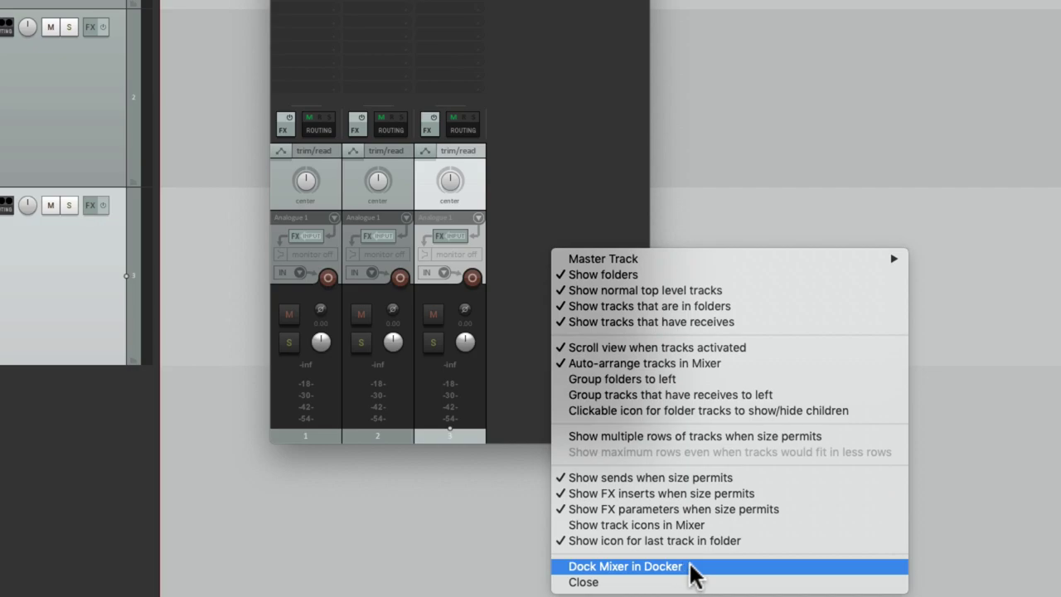
pyautogui.click(691, 566)
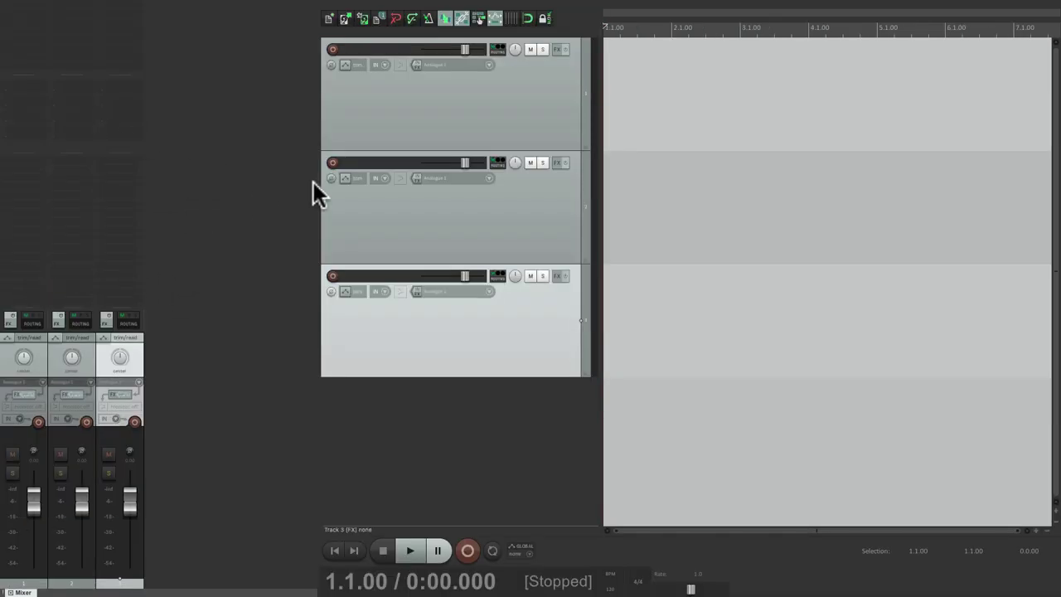
# - Narrow the docked mixer to one full-height strip, lower track 3 to -2.90dB and track 2 slightly
pyautogui.moveTo(318, 184); pyautogui.dragTo(48, 185)
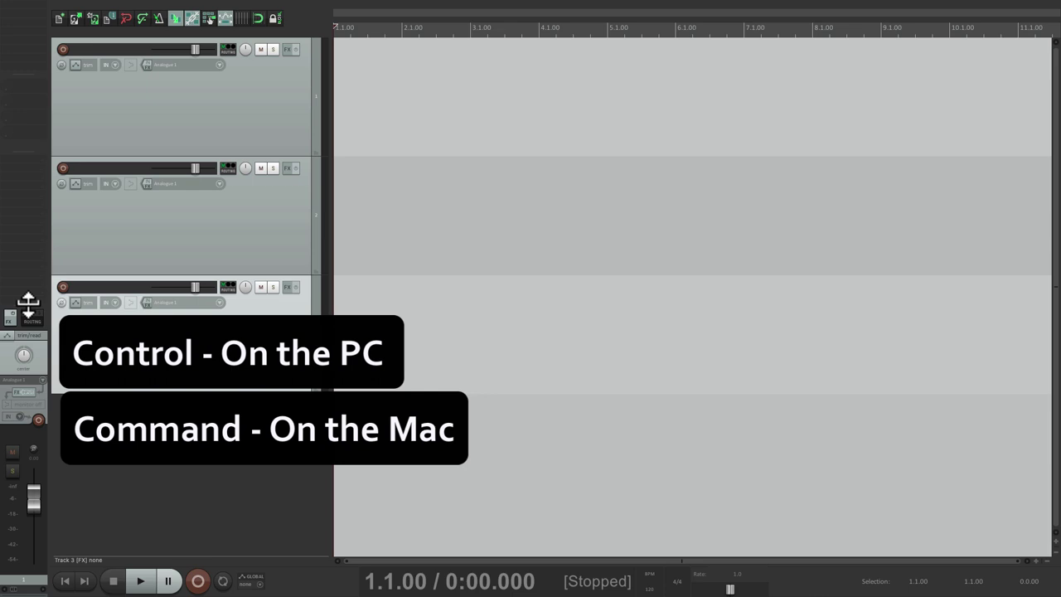
pyautogui.moveTo(28, 307); pyautogui.dragTo(27, 8)
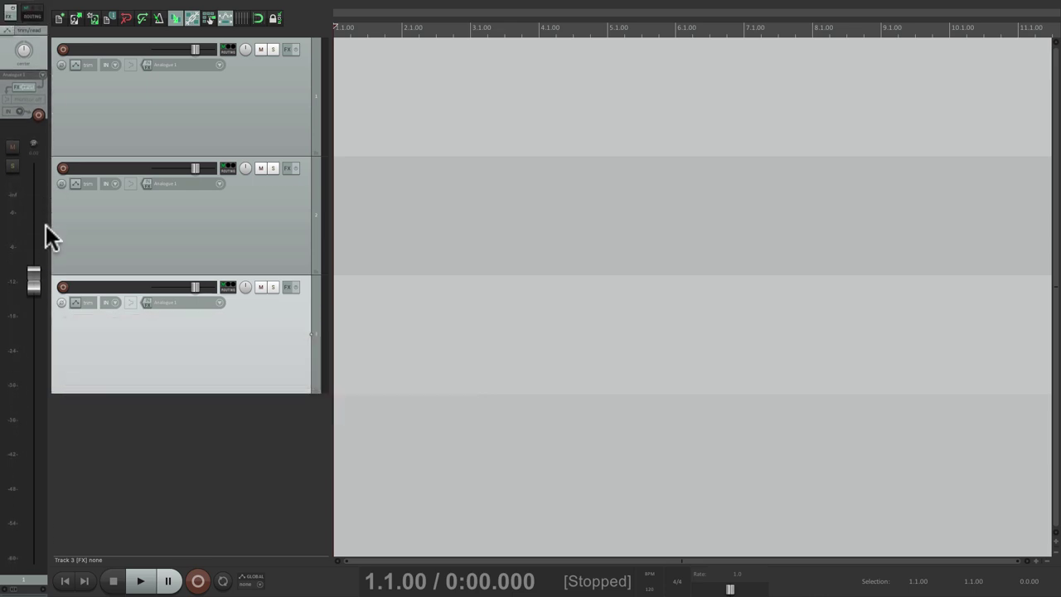
pyautogui.click(191, 101)
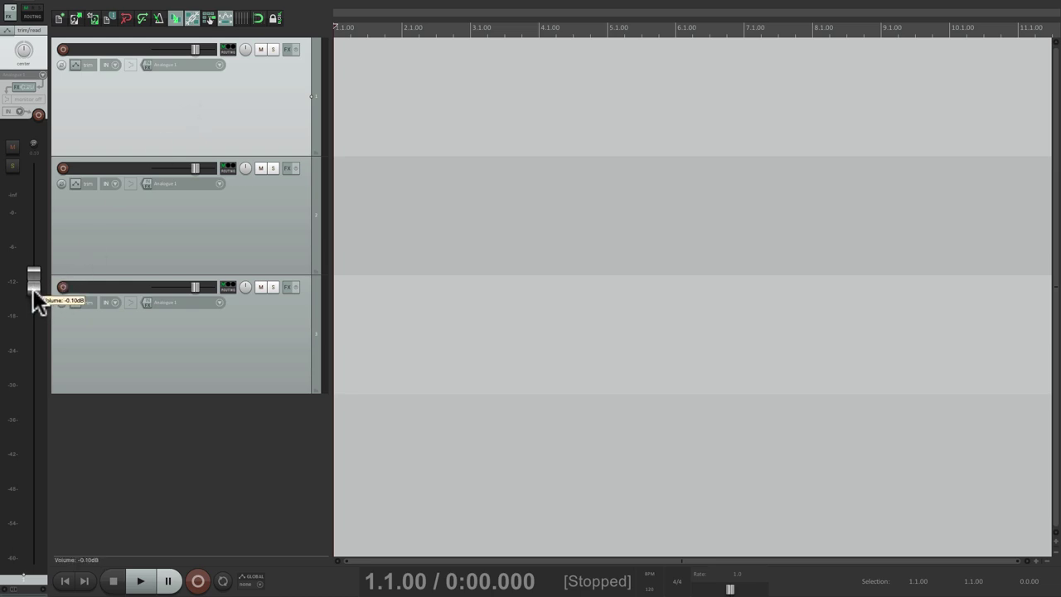
pyautogui.click(207, 244)
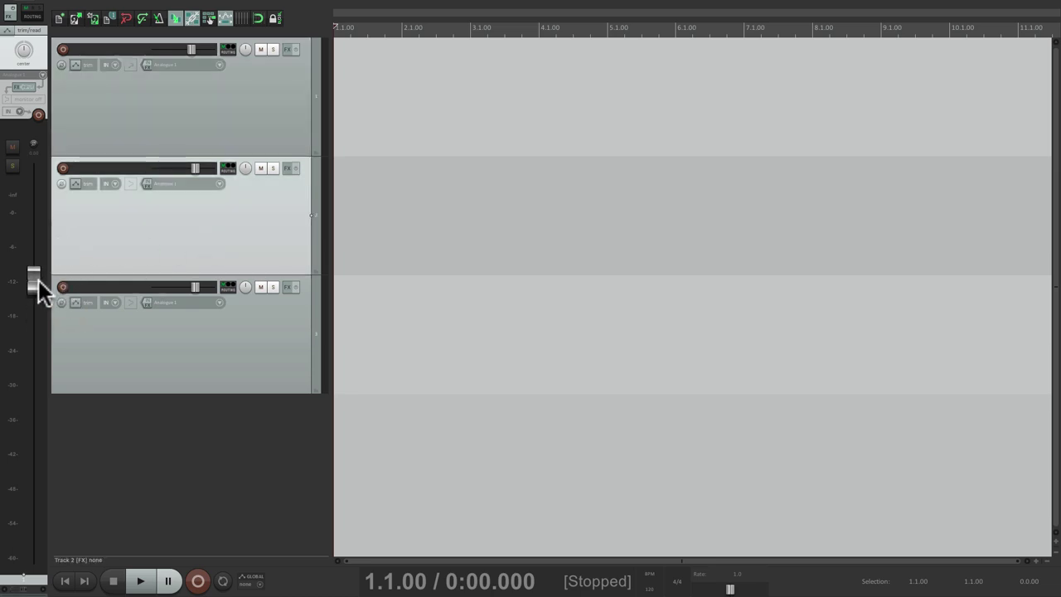
pyautogui.scroll(-2, 37, 282)
pyautogui.click(196, 364)
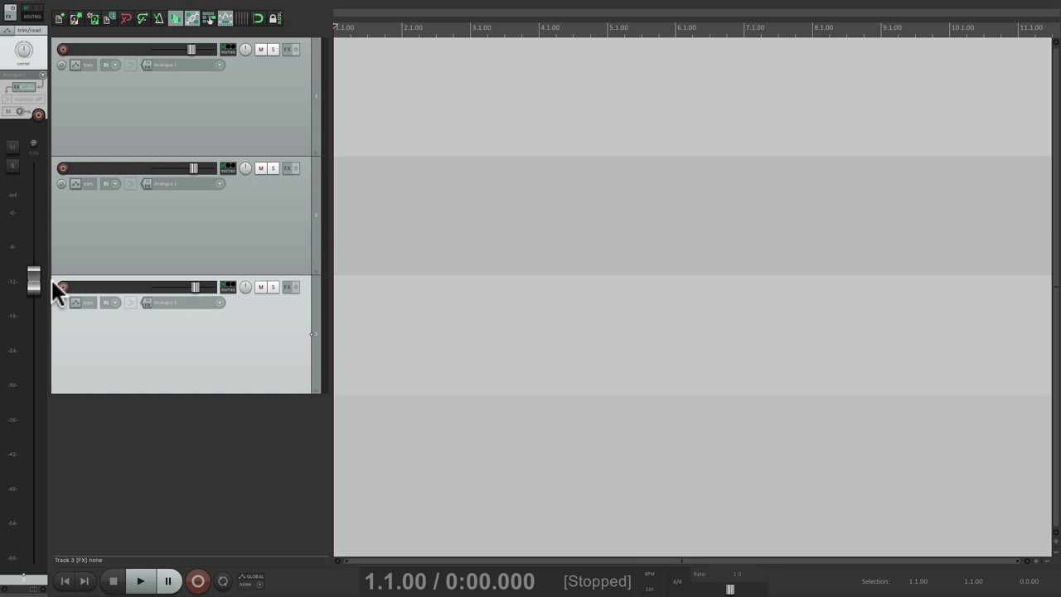
pyautogui.moveTo(37, 283); pyautogui.dragTo(37, 317)
pyautogui.click(186, 224)
pyautogui.click(232, 101)
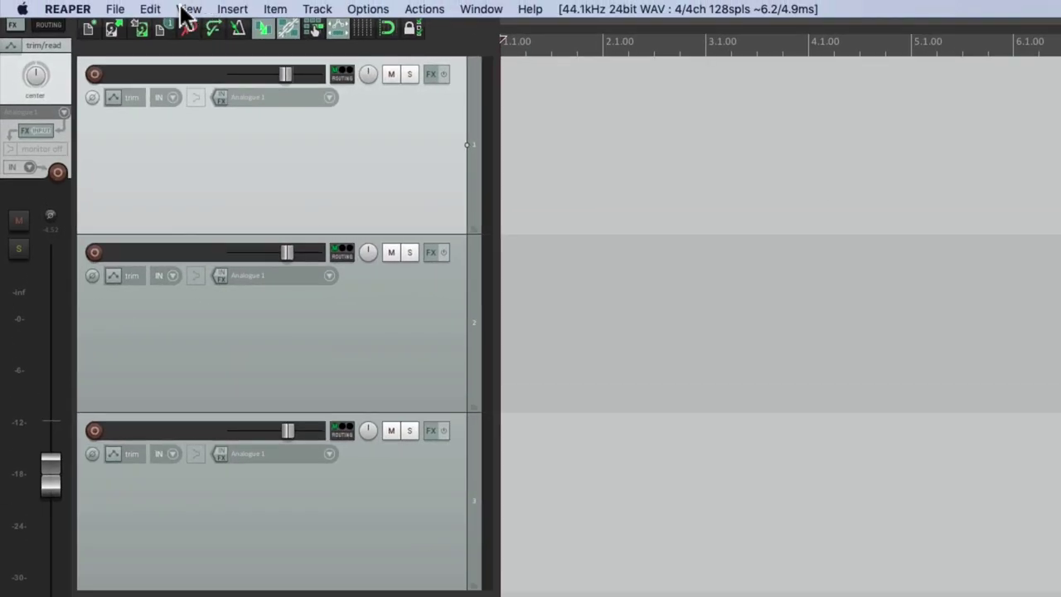
pyautogui.click(123, 7)
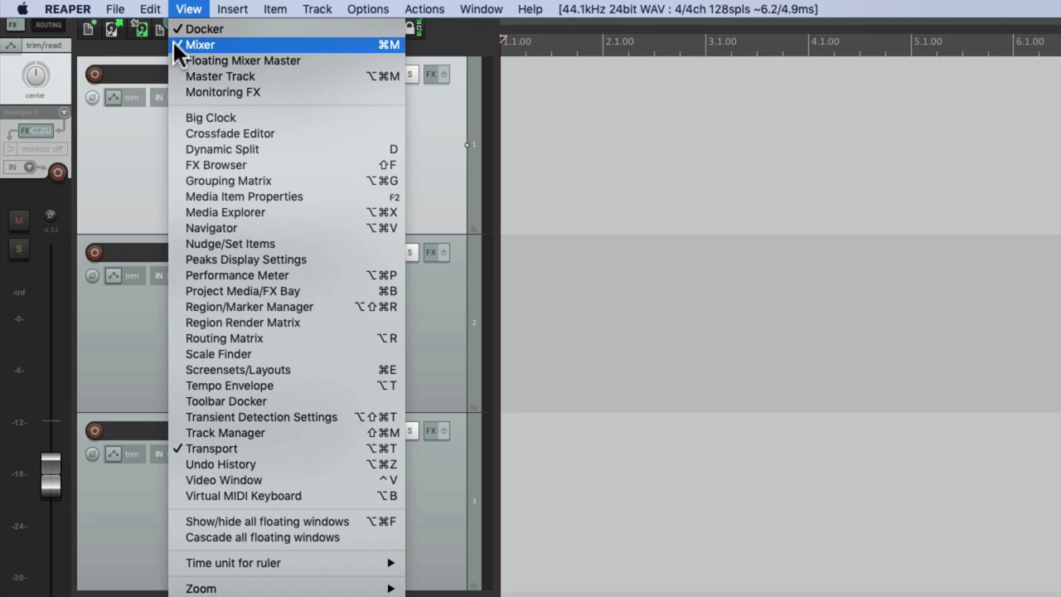
# - Reopen the mixer and click through tracks 1, 2 and 3
pyautogui.click(174, 43)
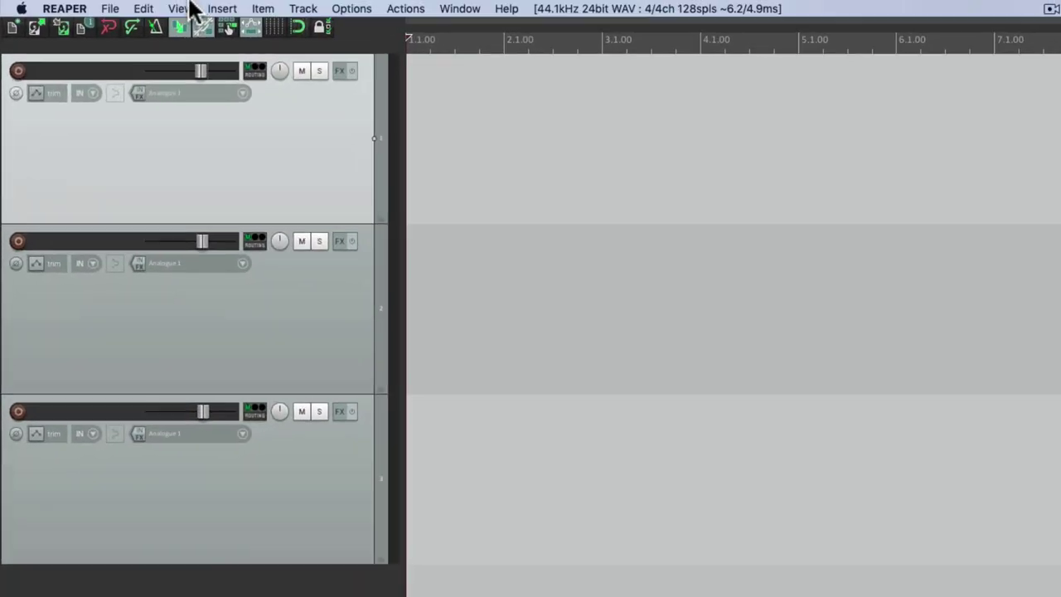
pyautogui.click(182, 10)
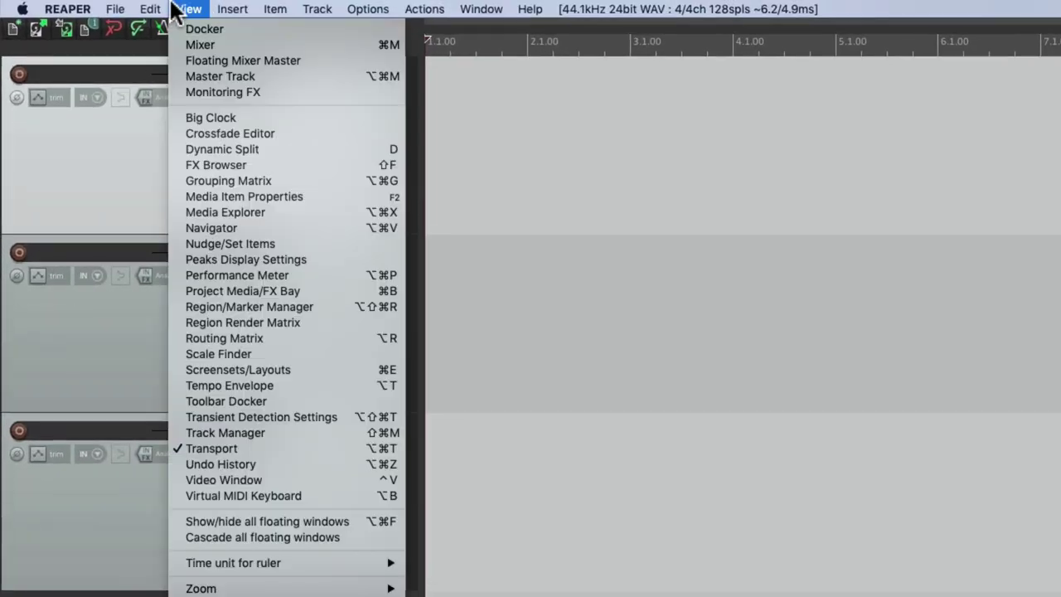
pyautogui.click(177, 43)
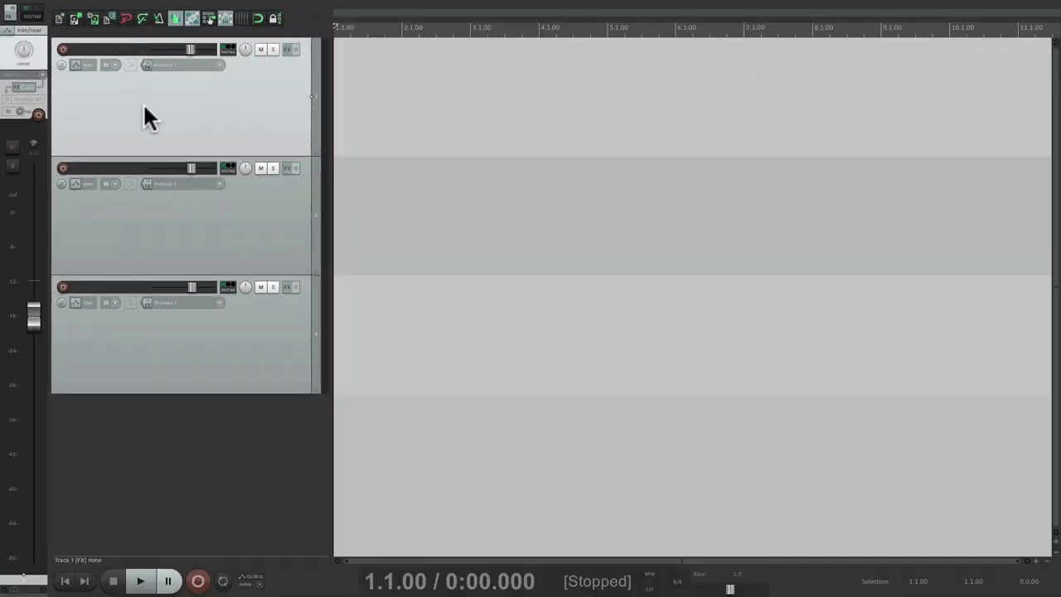
pyautogui.click(175, 237)
pyautogui.click(167, 340)
pyautogui.click(166, 146)
pyautogui.click(181, 228)
pyautogui.click(190, 363)
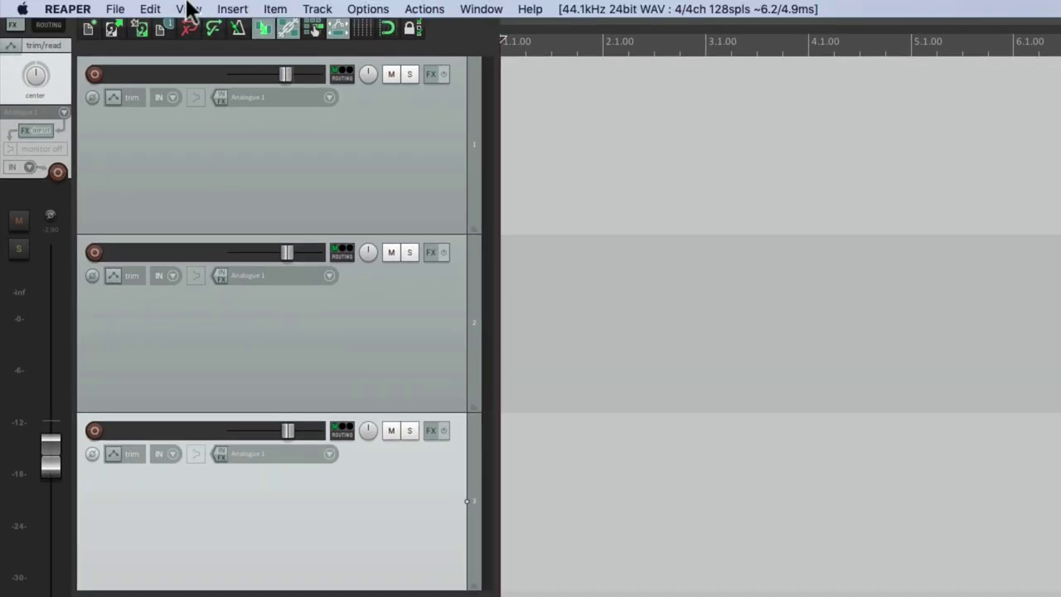
# - Hide the mixer, then select all three empty tracks and delete them
pyautogui.click(189, 9)
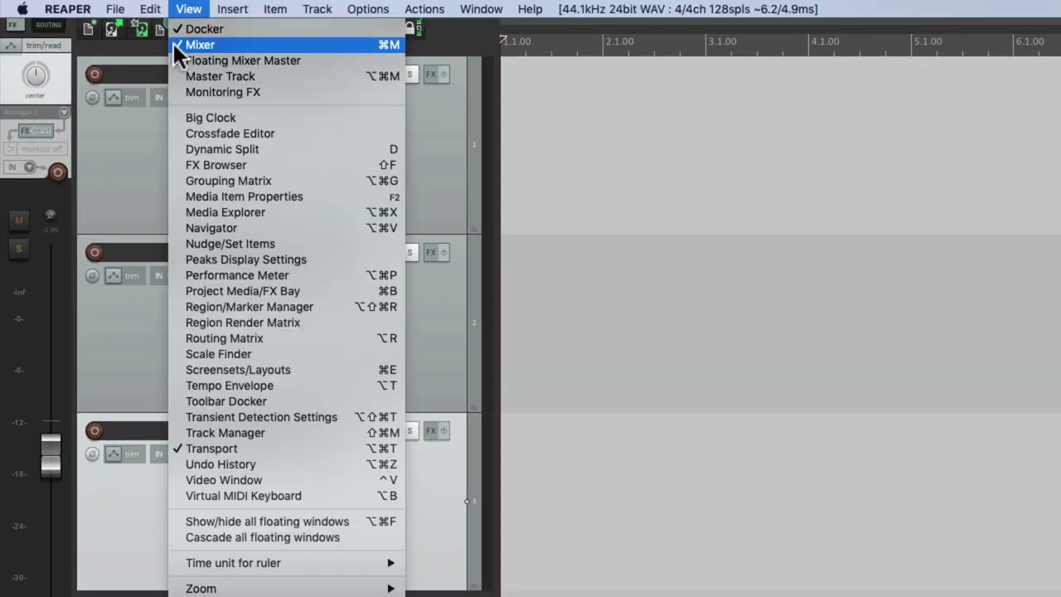
pyautogui.click(173, 43)
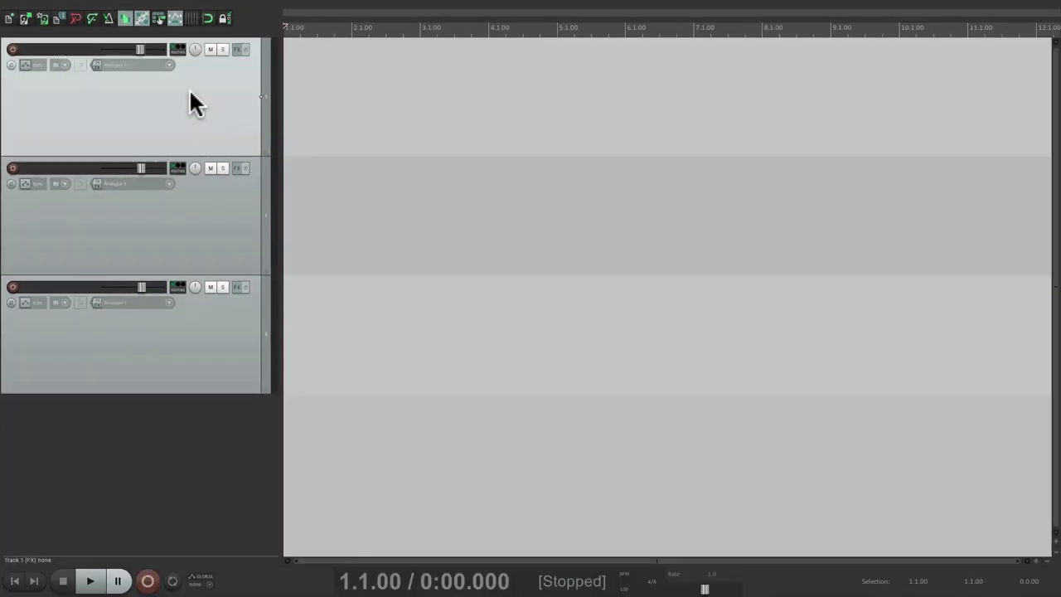
pyautogui.keyDown('shift'); pyautogui.click(225, 305); pyautogui.keyUp('shift')
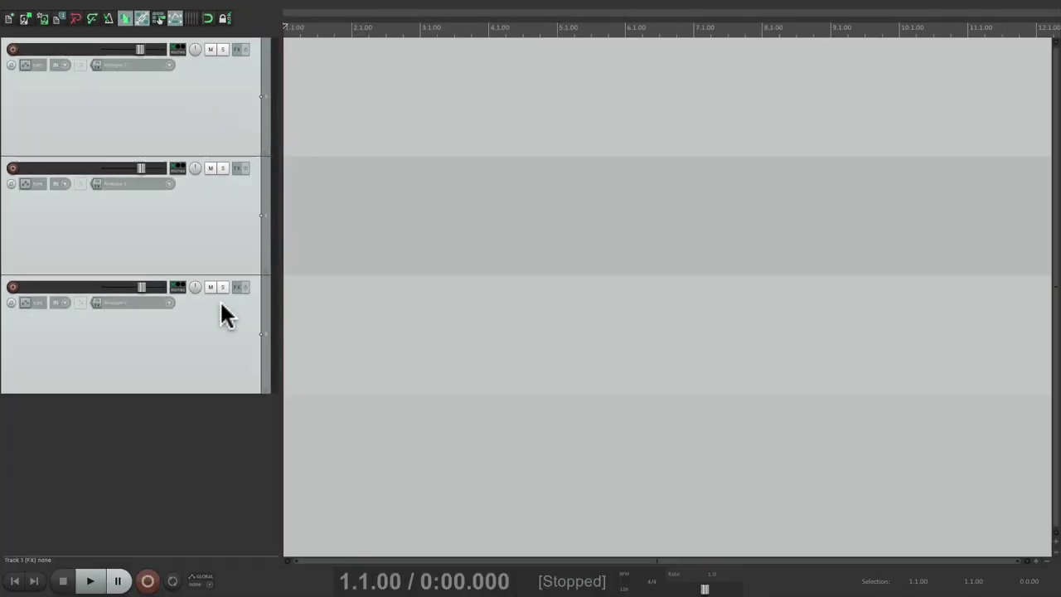
pyautogui.press('Delete')
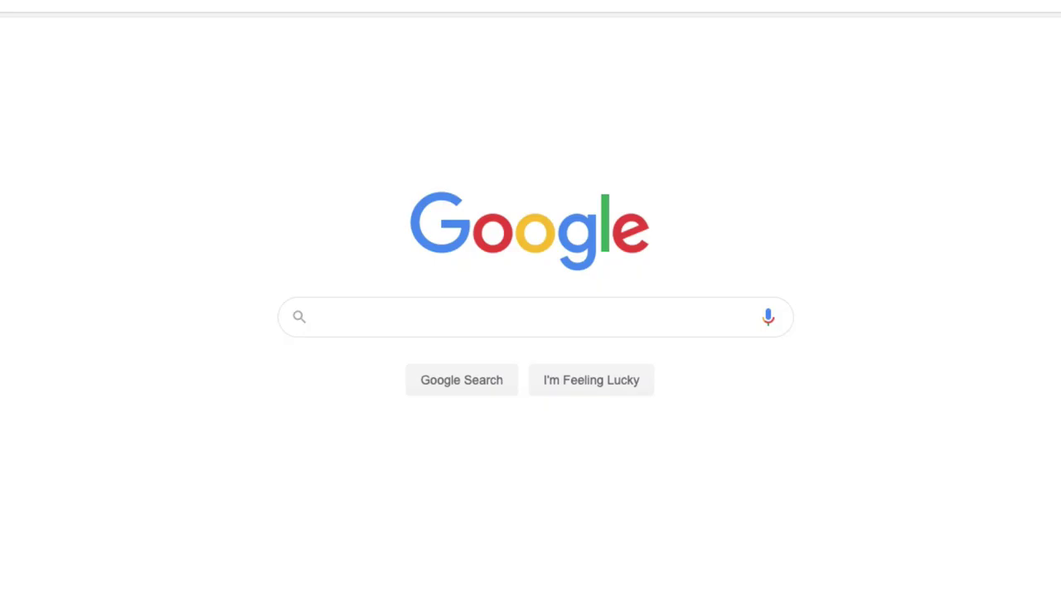
# - Google 'free loops' and open the Looperman royalty free loops result
pyautogui.click(547, 324)
pyautogui.write('free loo')
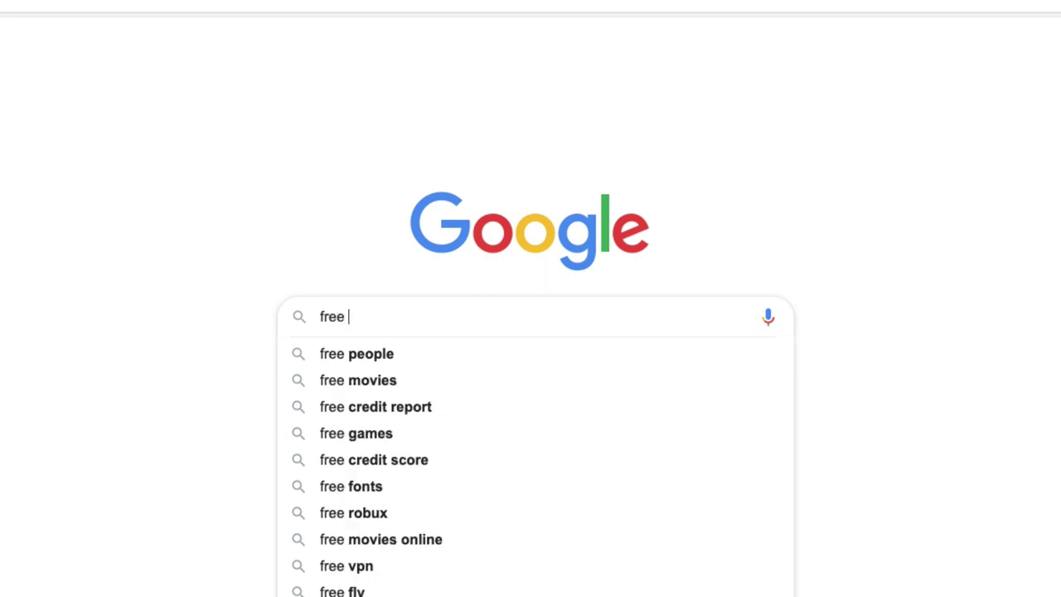
pyautogui.write('ps')
pyautogui.press('Return')
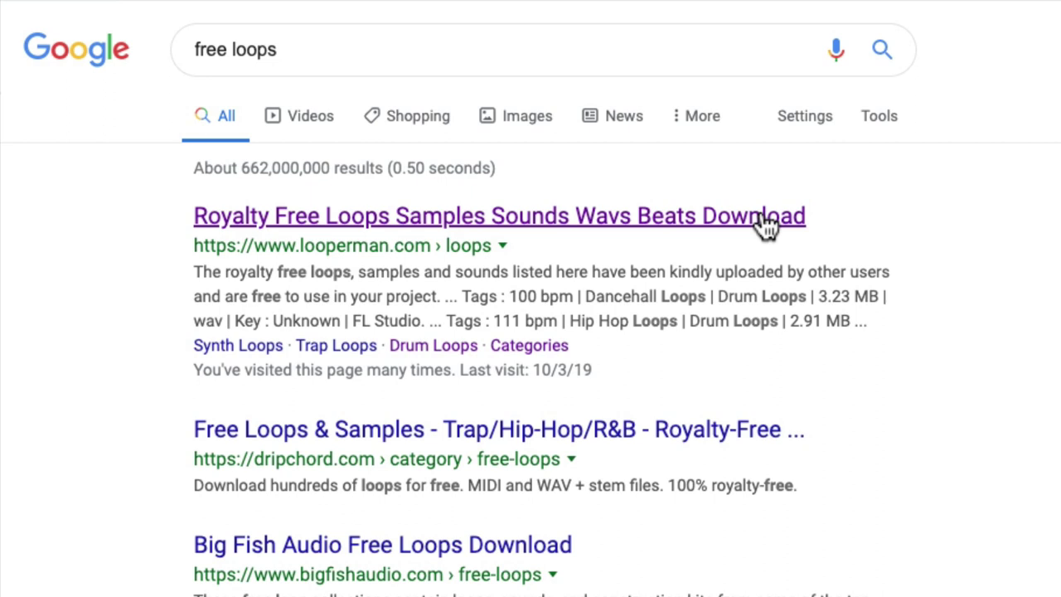
pyautogui.click(767, 221)
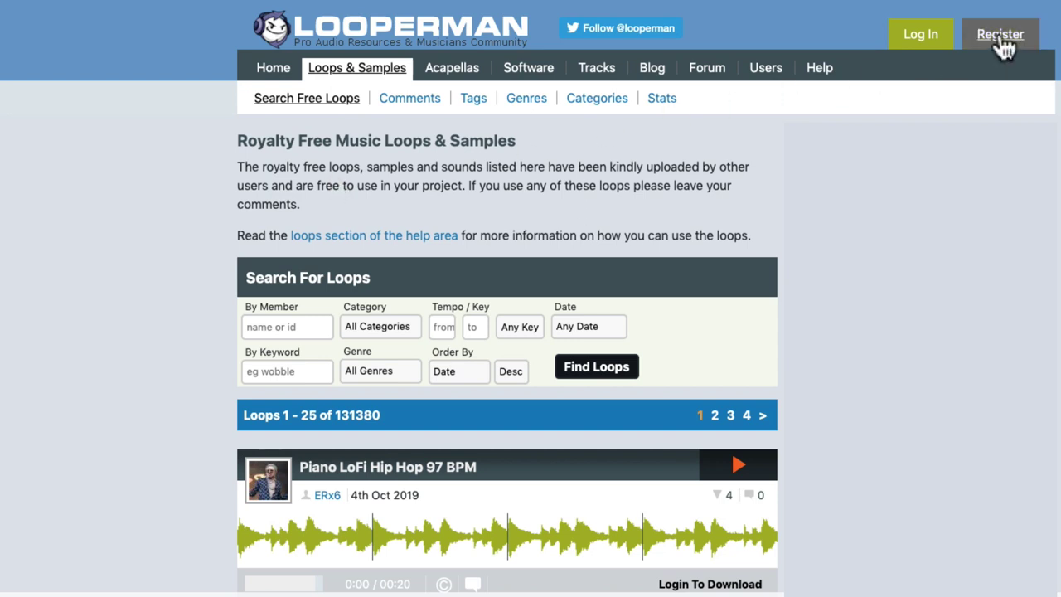
# - Log in to Looperman, browse the loop tags, genres and categories, then return to Search Free Loops
pyautogui.click(944, 38)
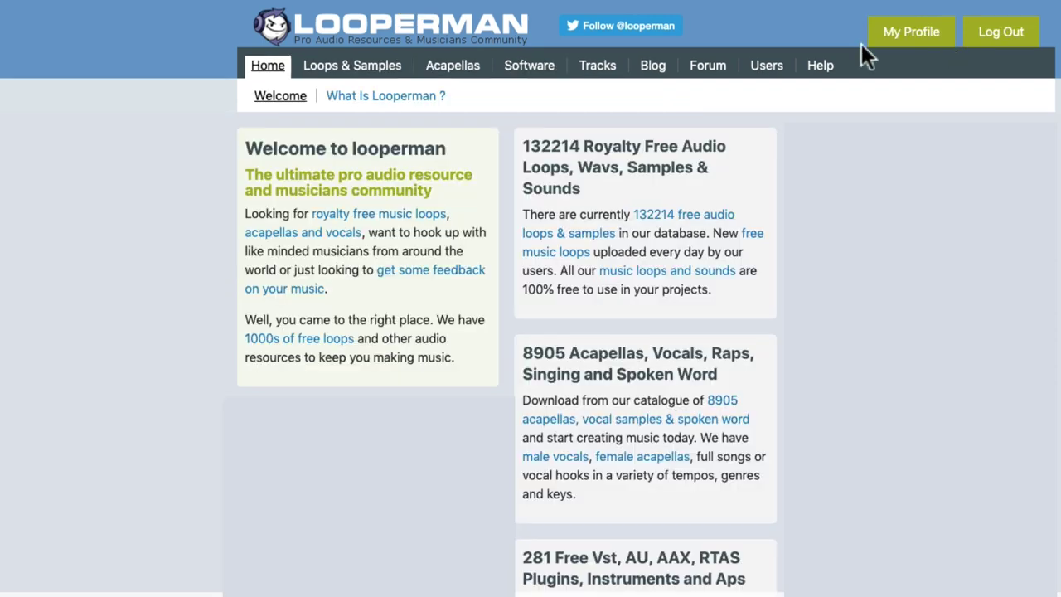
pyautogui.click(390, 74)
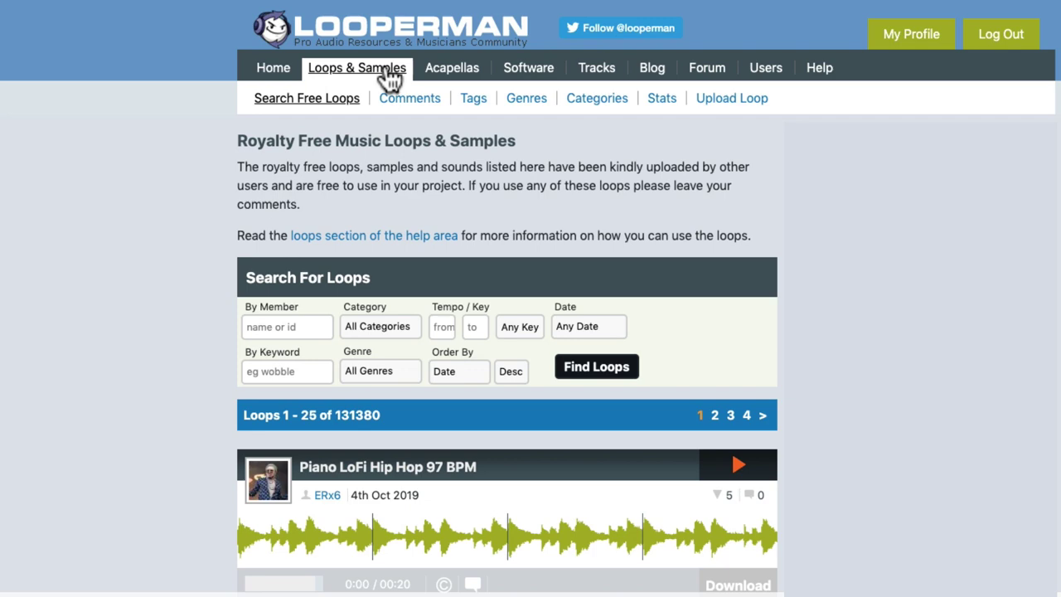
pyautogui.click(473, 99)
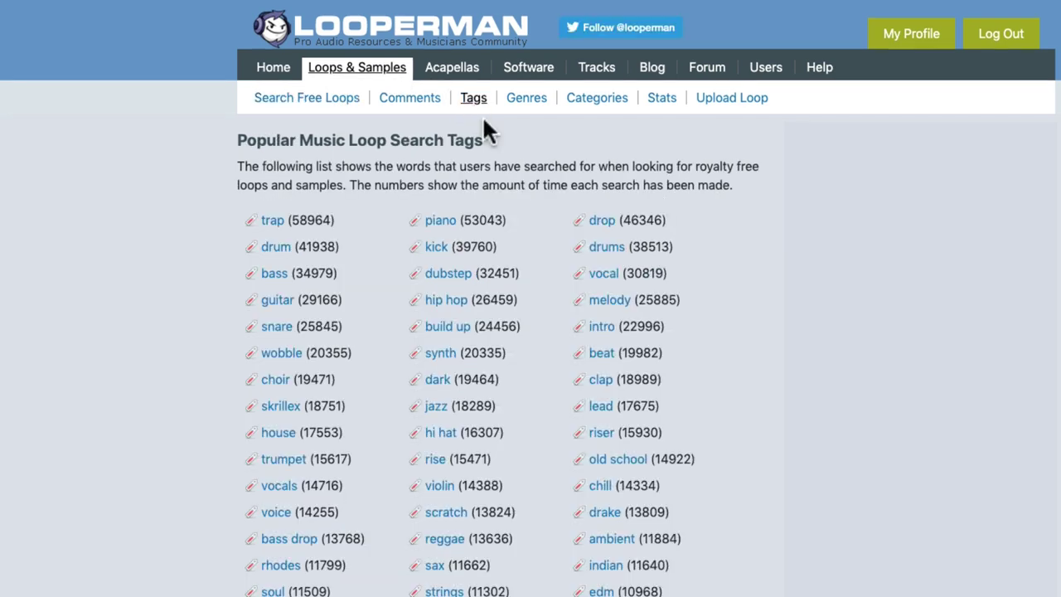
pyautogui.click(529, 102)
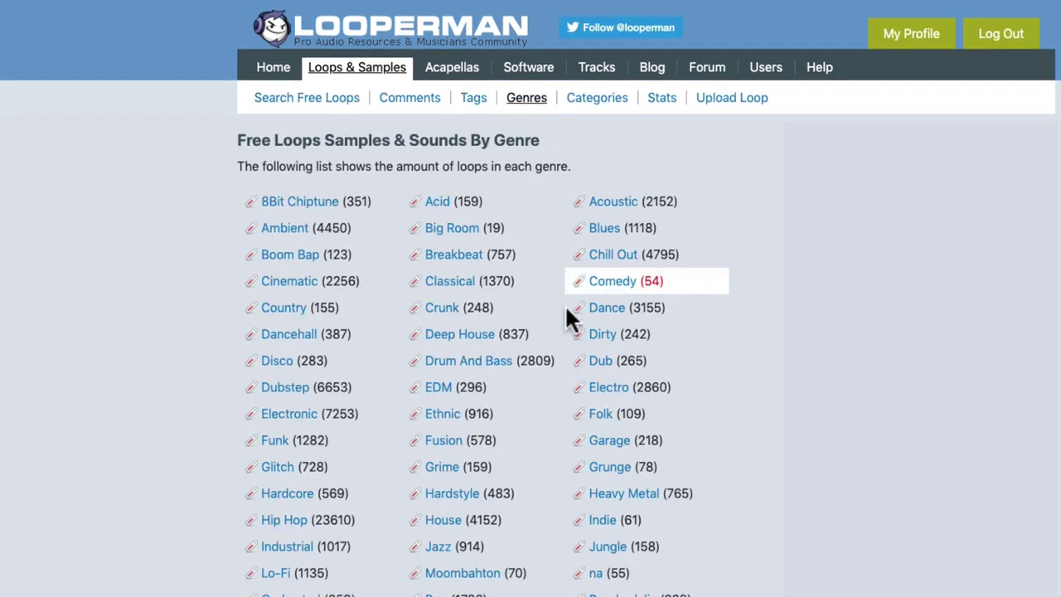
pyautogui.click(594, 104)
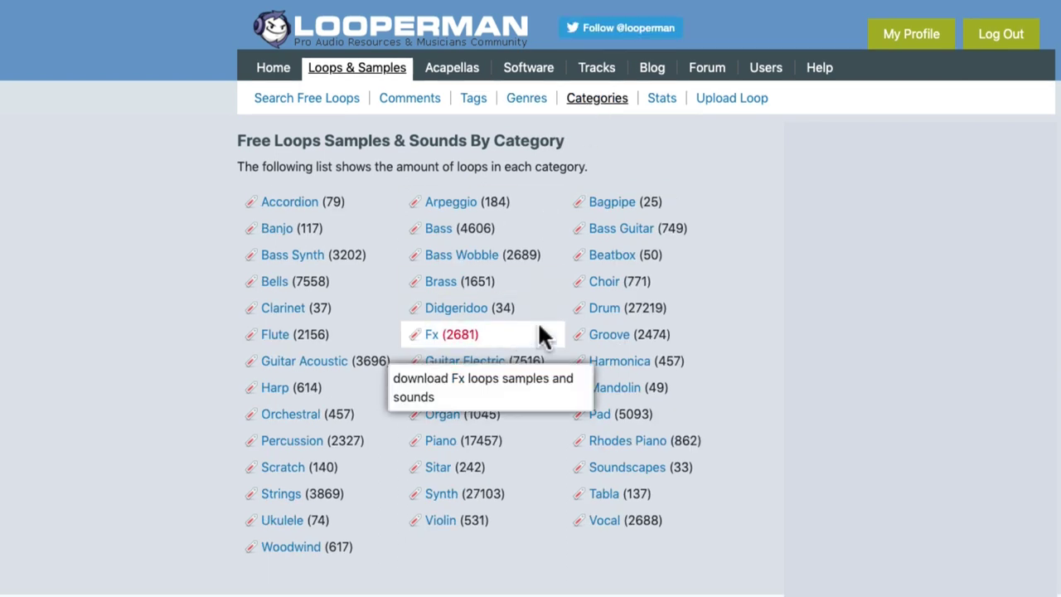
pyautogui.click(343, 106)
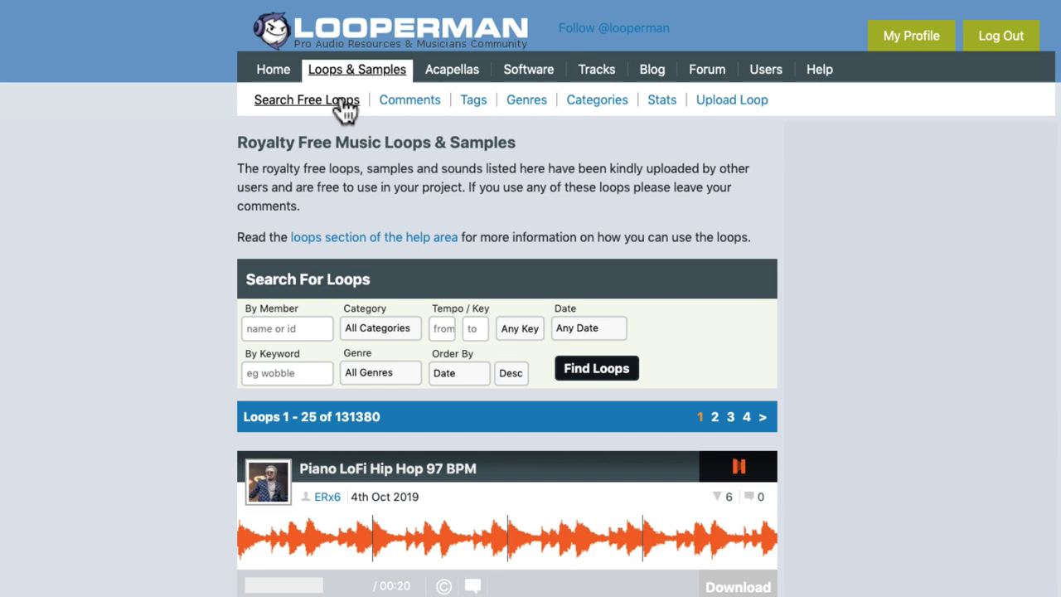
# - Search Looperman loops with the keyword 'hip hop drum'
pyautogui.click(307, 372)
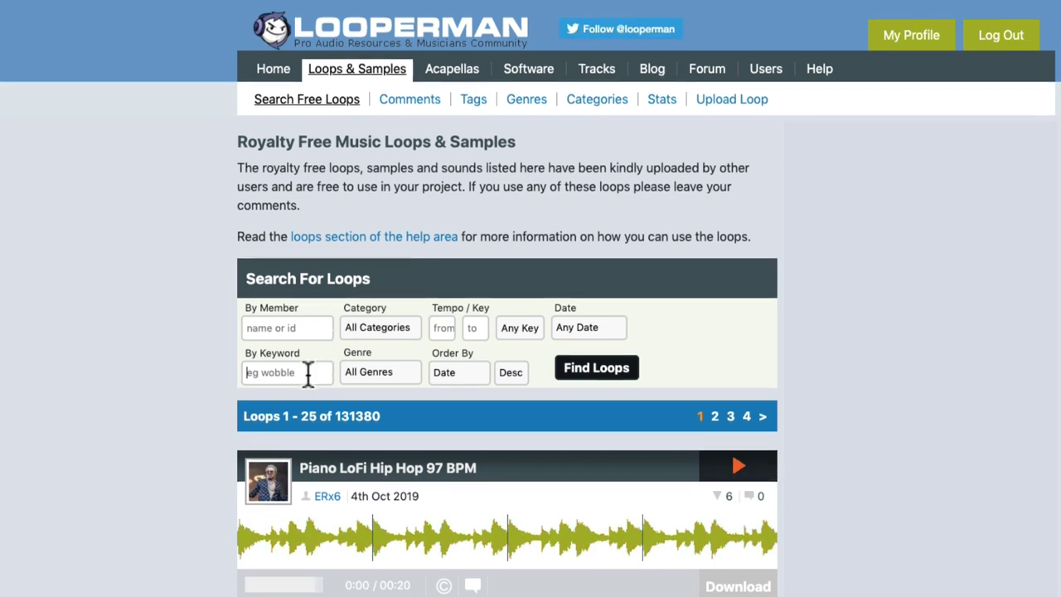
pyautogui.write('hip hop drums')
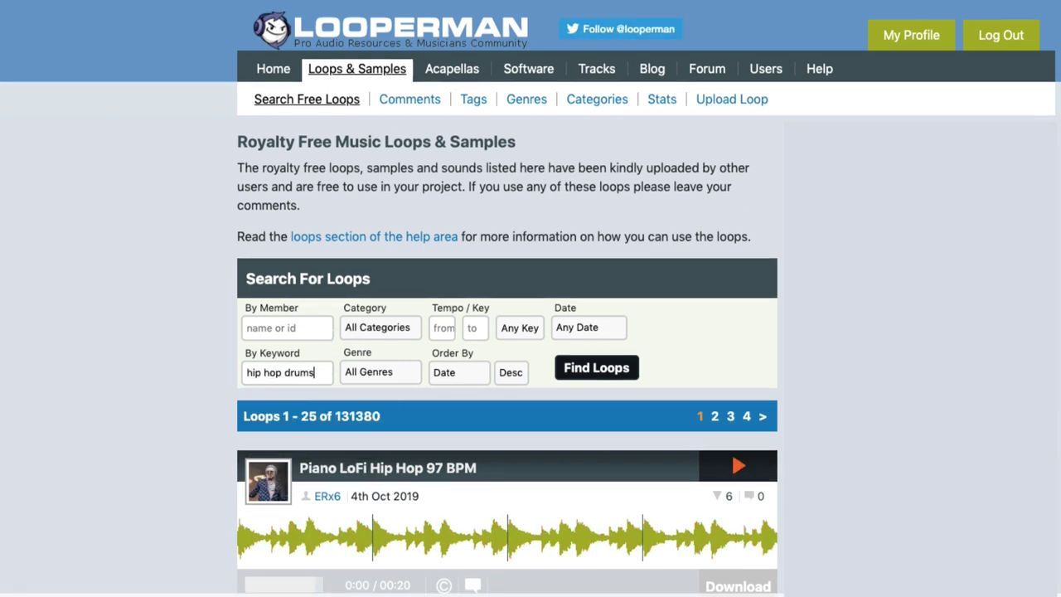
pyautogui.press('BackSpace')
pyautogui.press('Return')
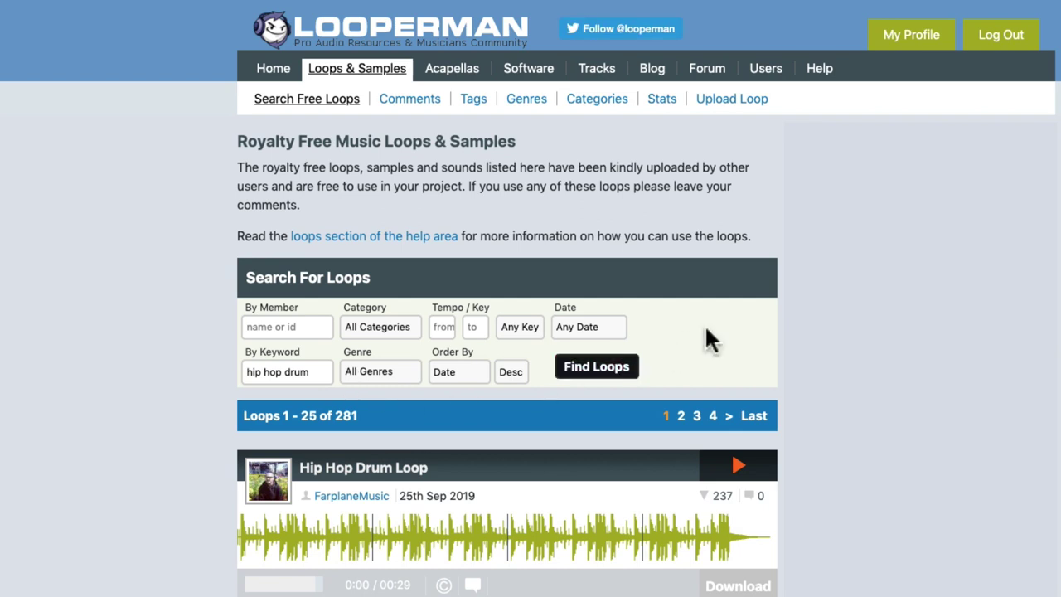
# - Preview the Hip Hop Drum Loop, Hard Boom Bap and Brain Fog beats, then download Brain Fog
pyautogui.scroll(-5, 705, 324)
pyautogui.click(739, 125)
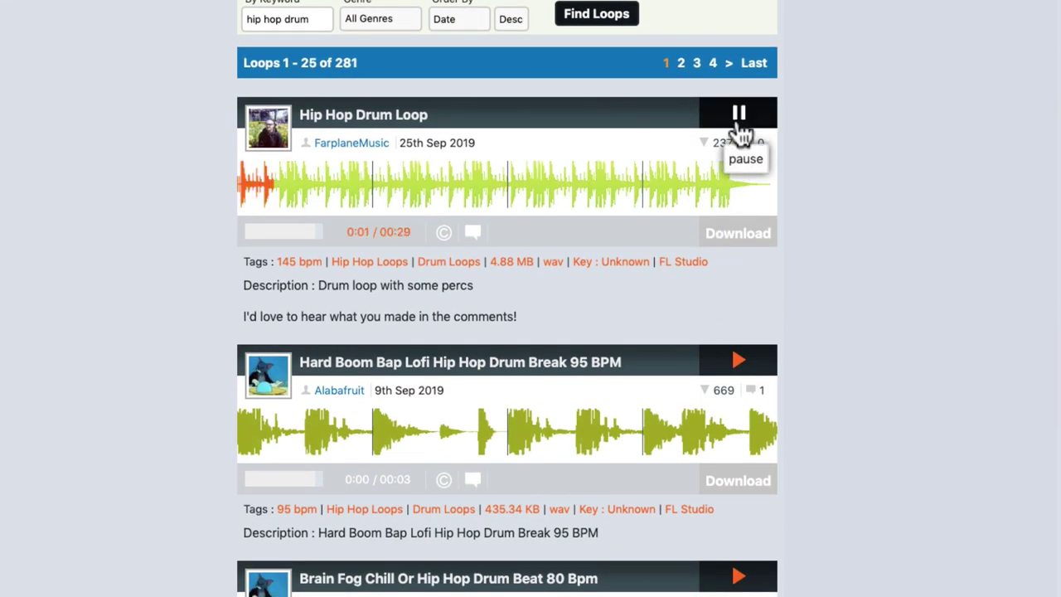
pyautogui.click(740, 124)
pyautogui.scroll(-3, 716, 297)
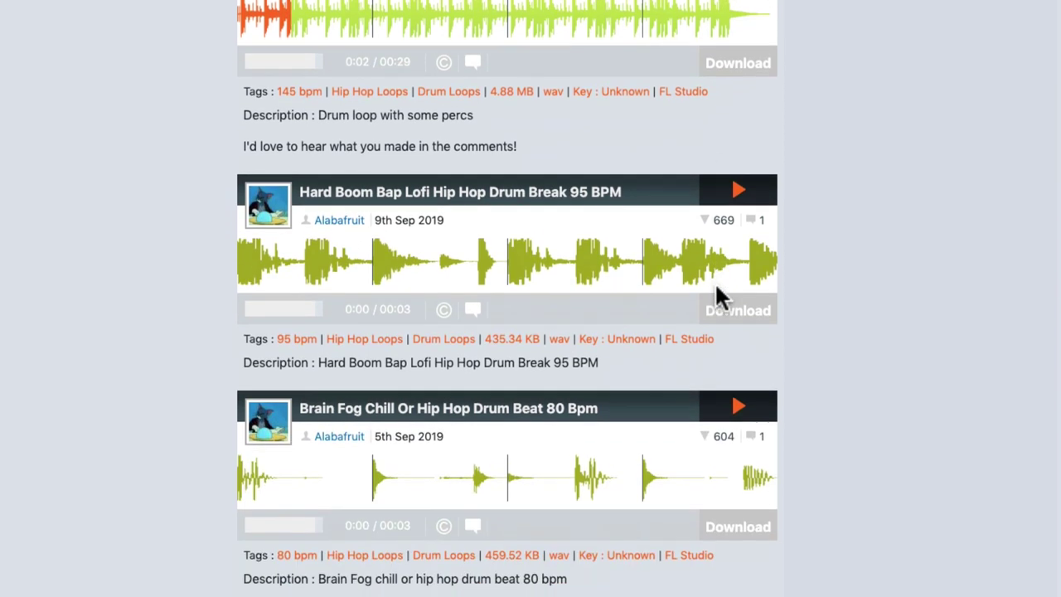
pyautogui.click(740, 198)
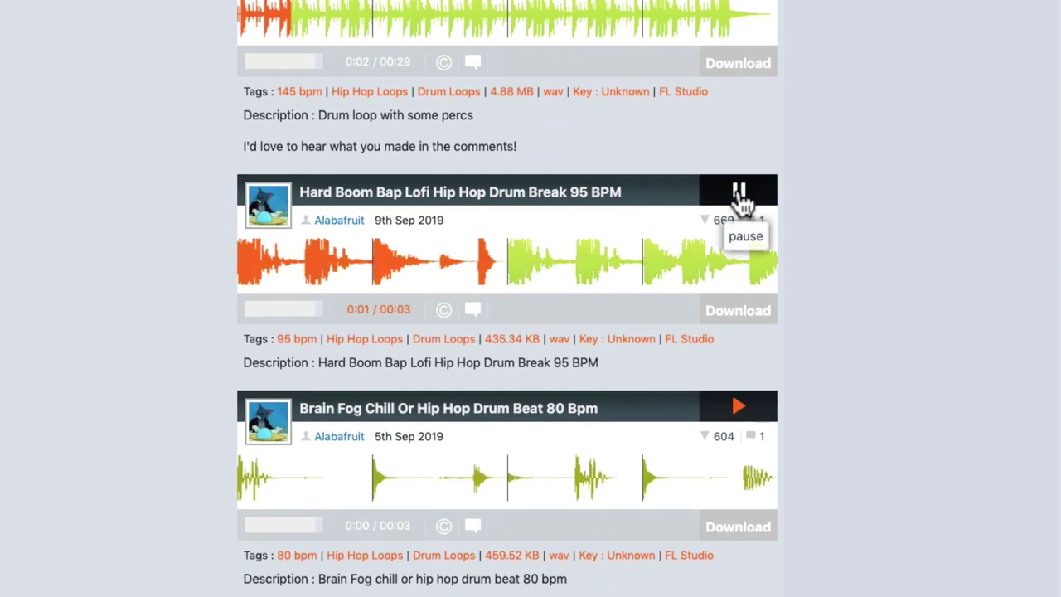
pyautogui.click(739, 195)
pyautogui.scroll(-5, 719, 179)
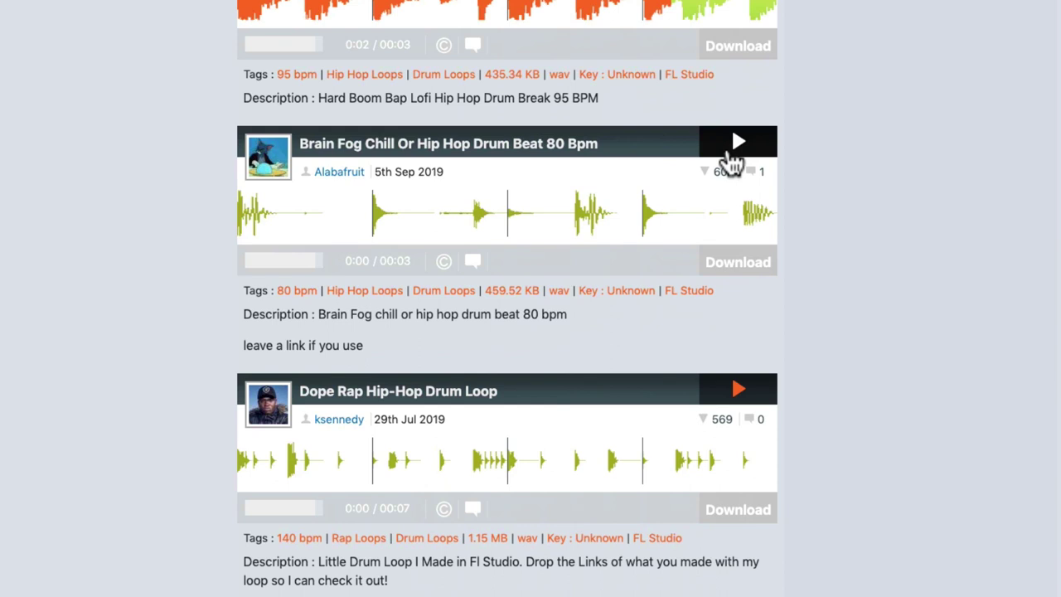
pyautogui.click(736, 150)
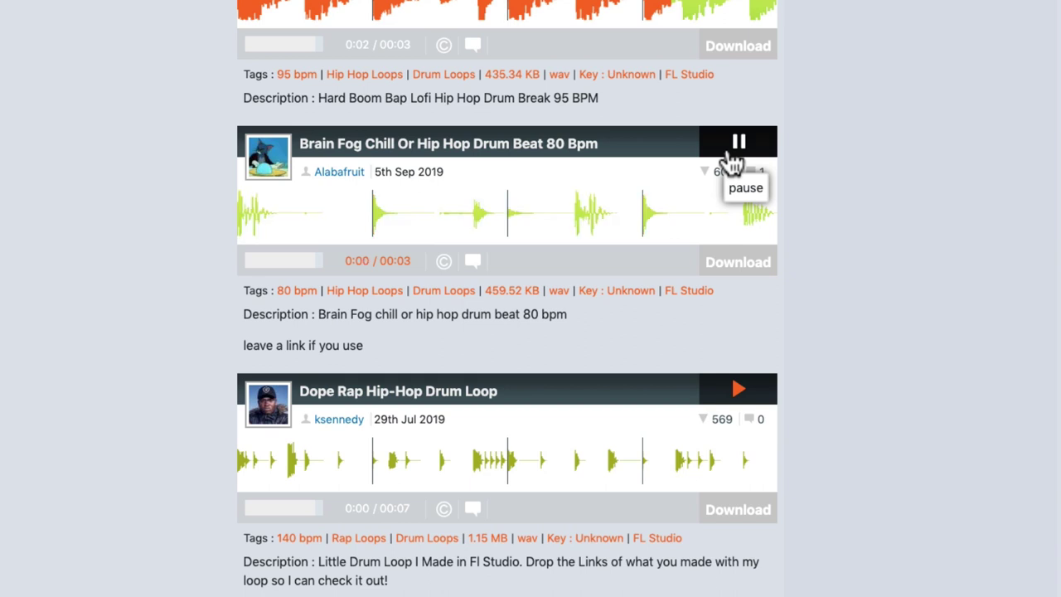
pyautogui.click(729, 154)
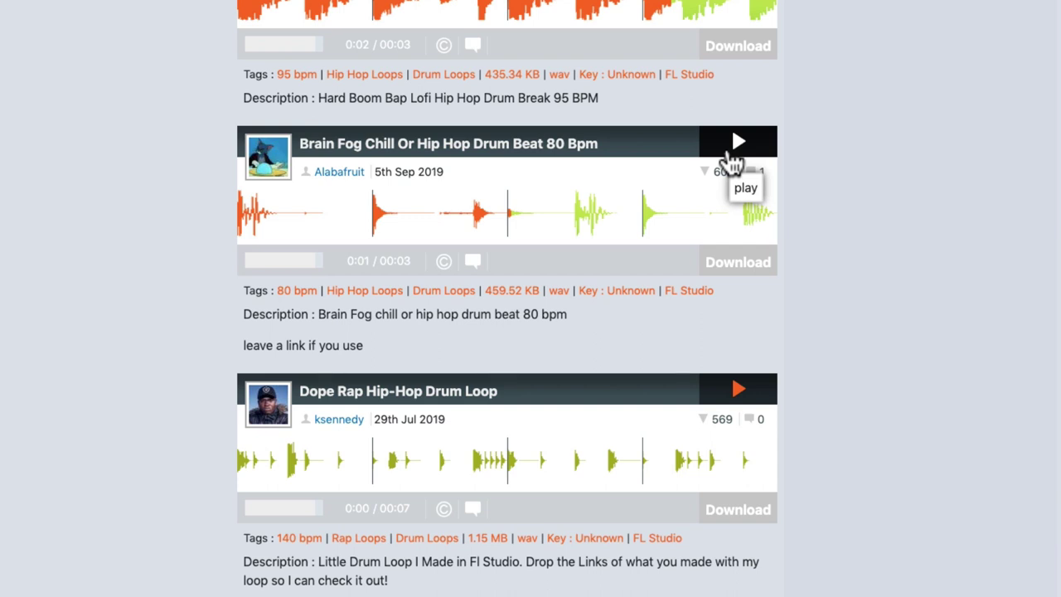
pyautogui.click(736, 273)
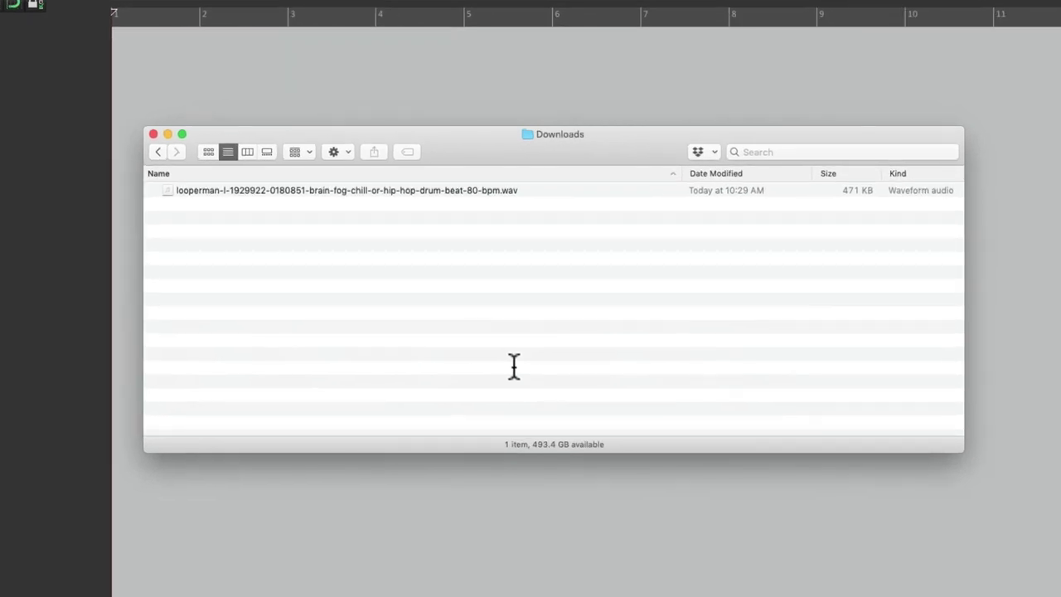
# - Preview the Brain Fog drum wav from Downloads, then drag it into REAPER as a new track
pyautogui.click(441, 190)
pyautogui.press('space')
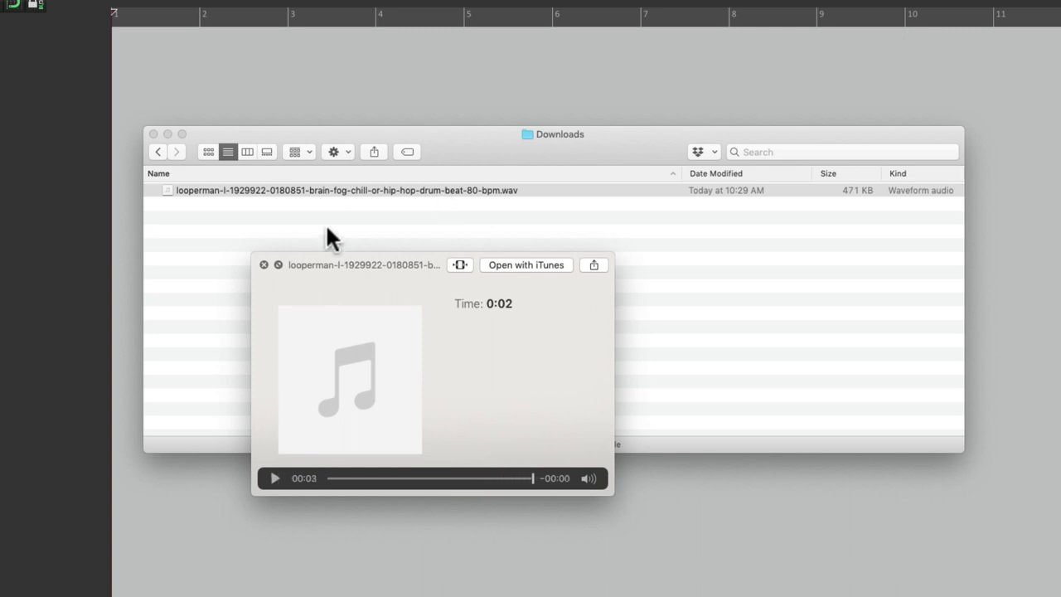
pyautogui.click(264, 266)
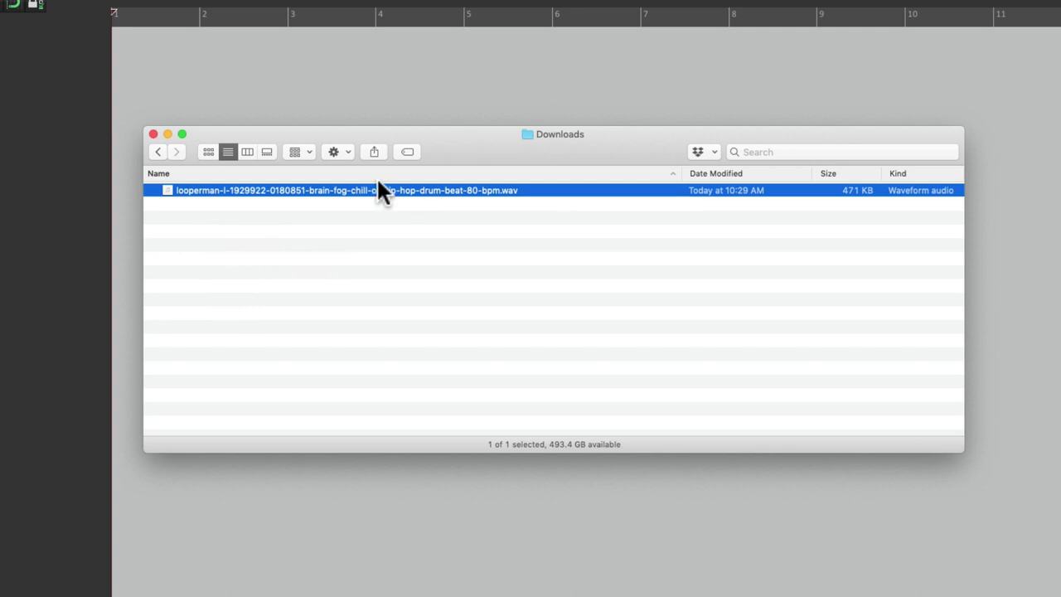
pyautogui.moveTo(369, 190); pyautogui.dragTo(315, 68)
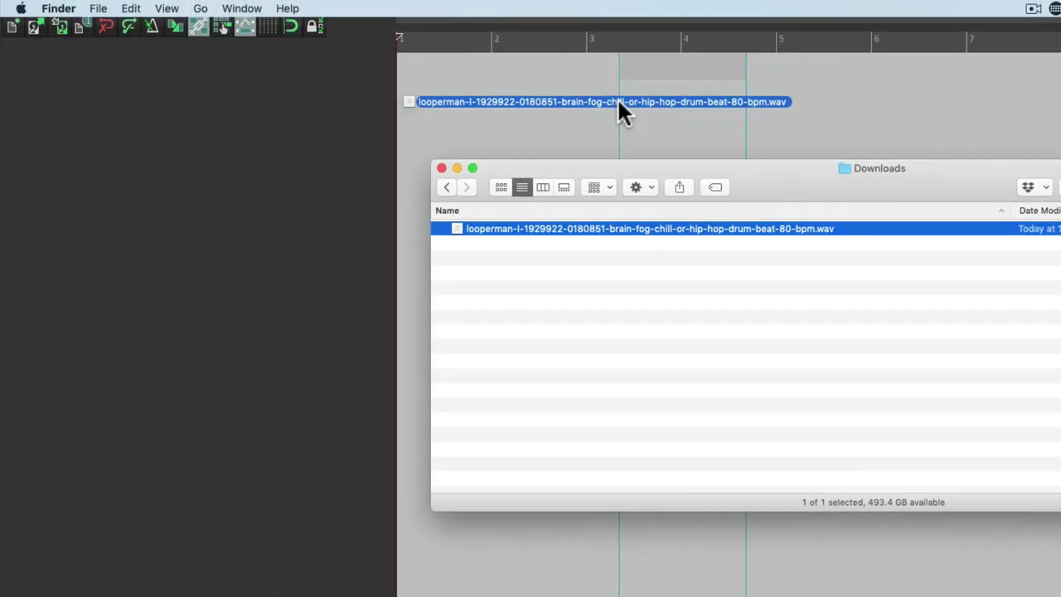
pyautogui.moveTo(617, 101); pyautogui.dragTo(593, 101)
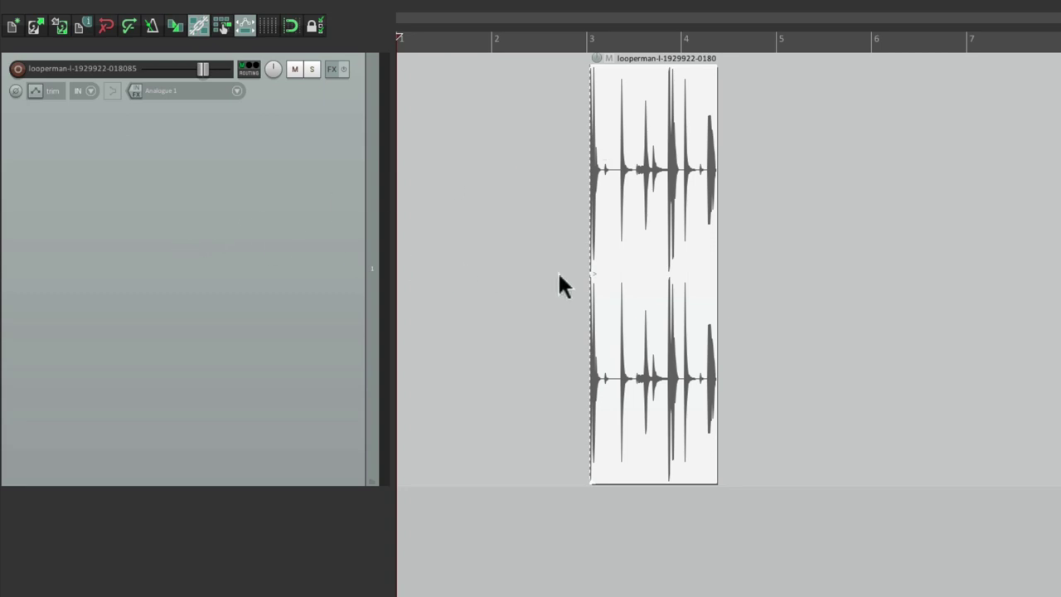
# - Play back the imported drum loop, then move its item from bar 3 to bar 1
pyautogui.scroll(5, 558, 282)
pyautogui.click(580, 230)
pyautogui.press('space')
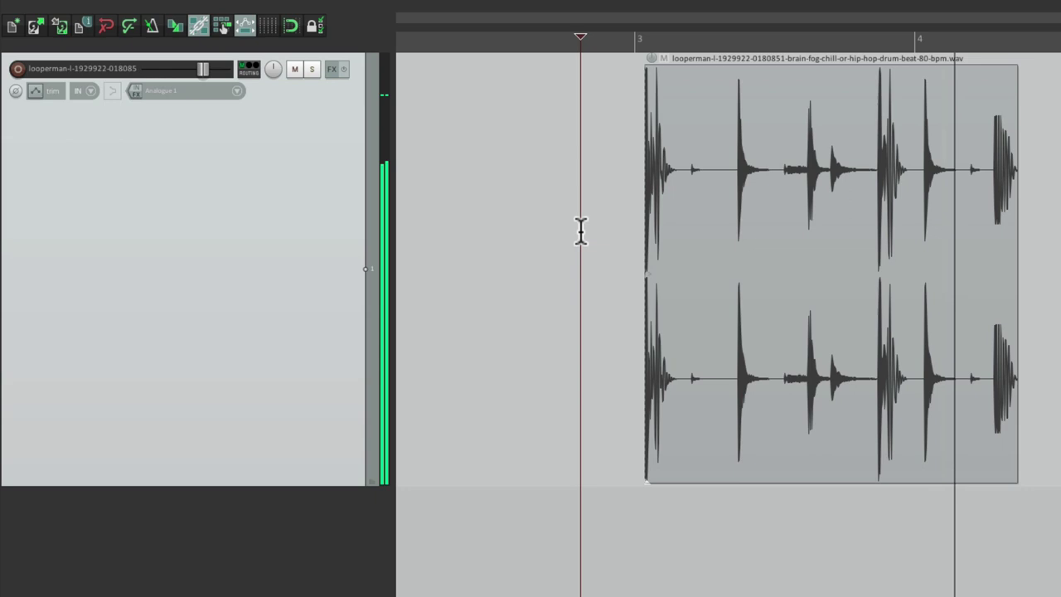
pyautogui.press('space')
pyautogui.scroll(-5, 581, 230)
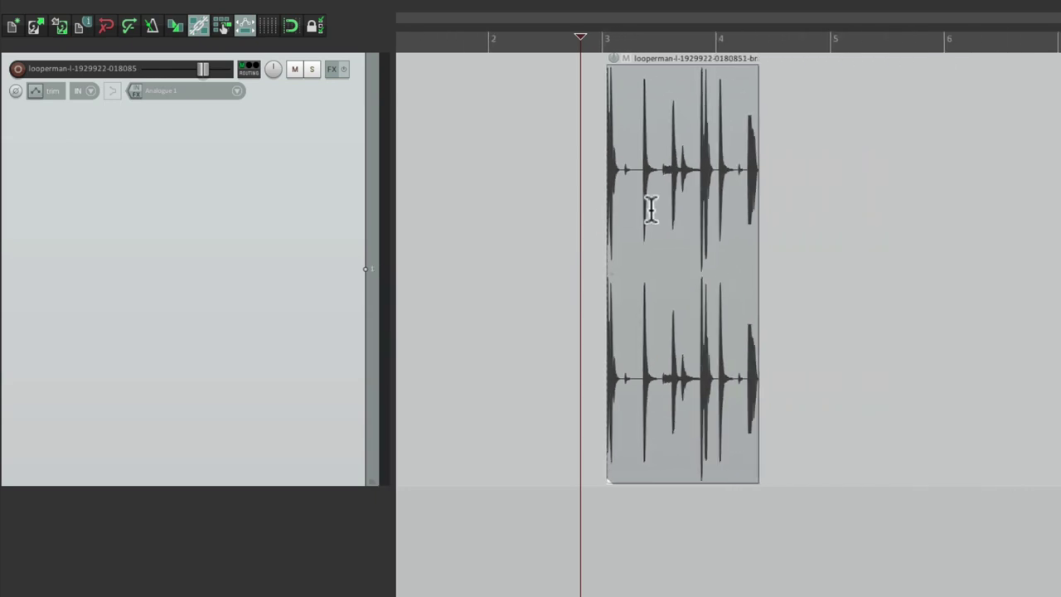
pyautogui.hscroll(-1, 800, 220)
pyautogui.moveTo(685, 93); pyautogui.dragTo(462, 123)
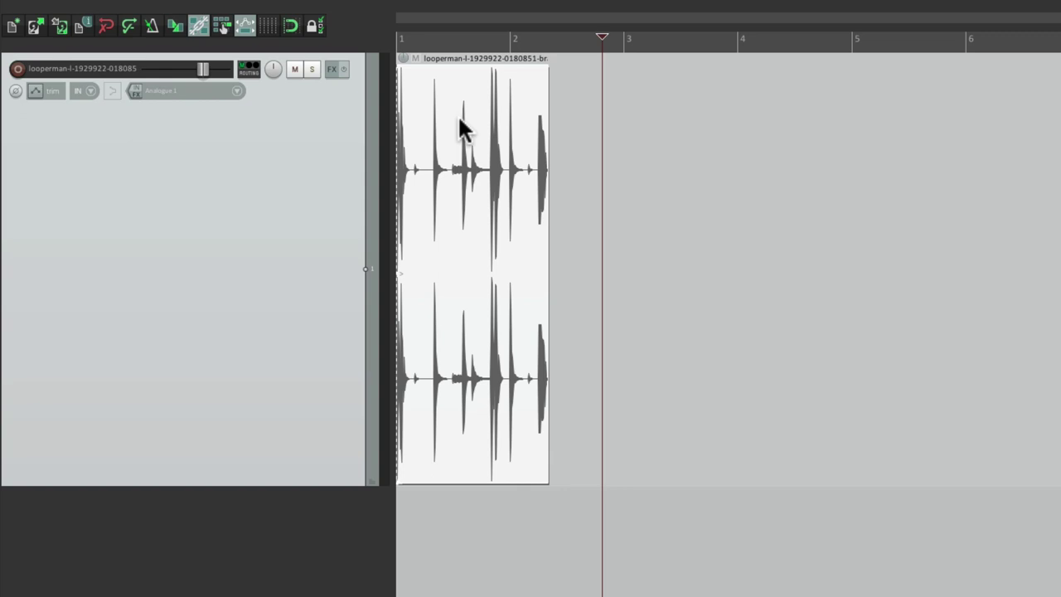
# - In Project settings, choose Beats (position only) as the items/envelopes/markers timebase and confirm
pyautogui.click(104, 8)
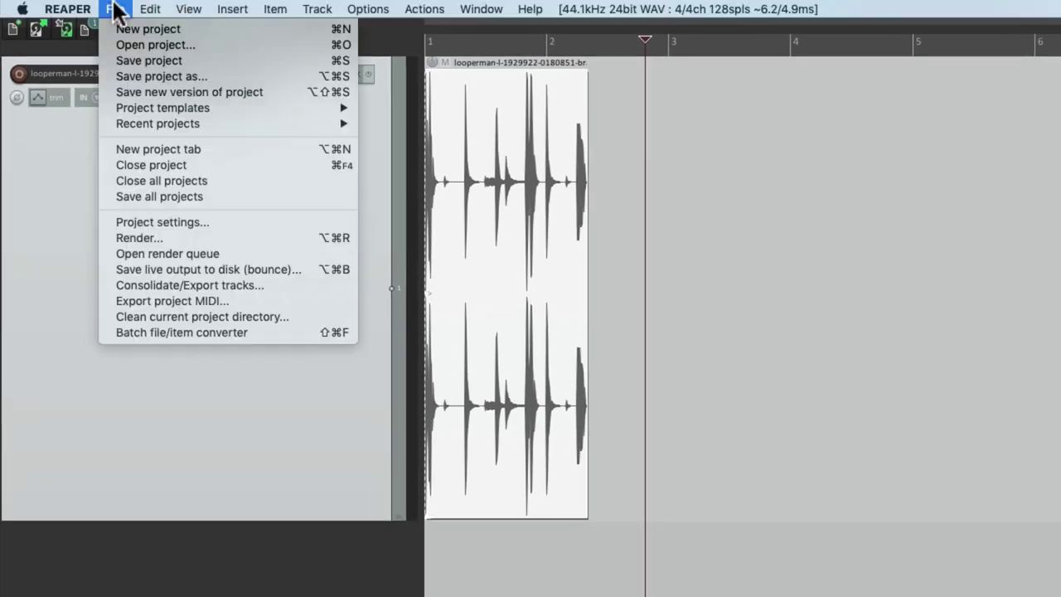
pyautogui.click(108, 222)
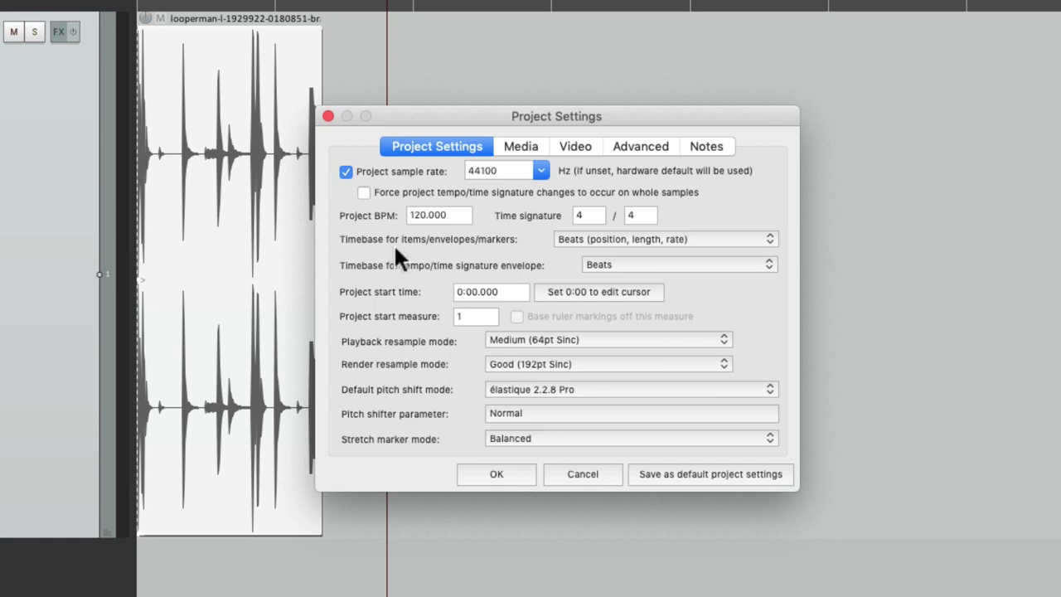
pyautogui.click(703, 243)
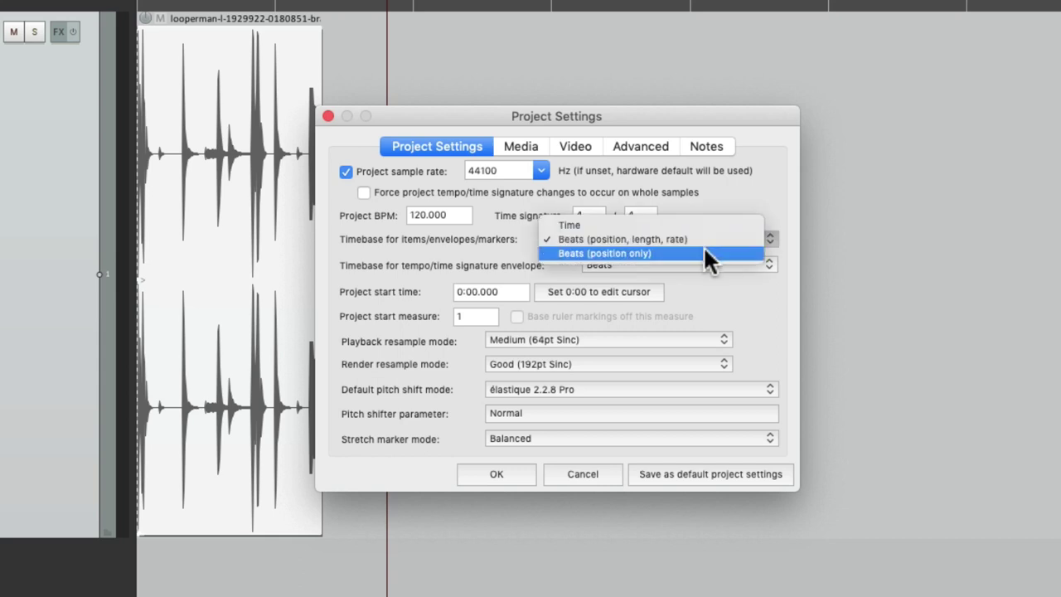
pyautogui.click(704, 249)
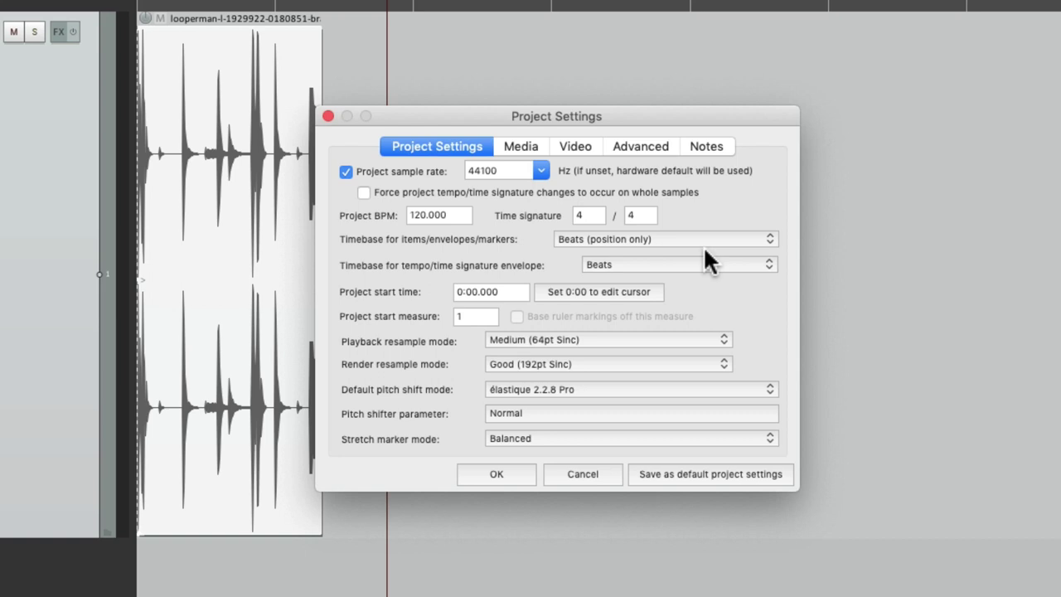
pyautogui.click(497, 474)
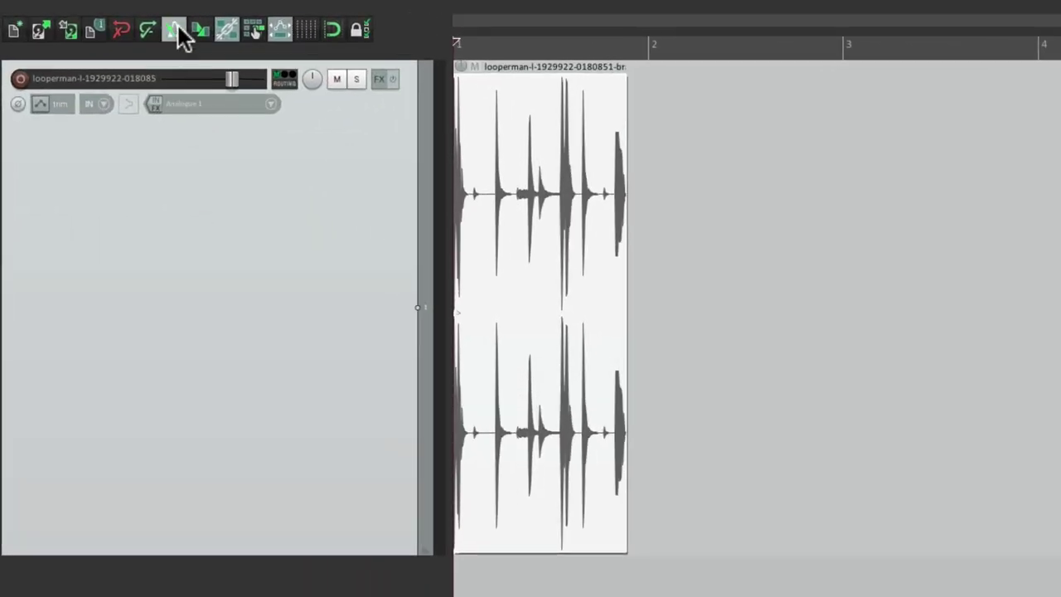
# - Turn on the metronome, grid lines and grid snapping, playing the loop to listen along
pyautogui.click(174, 30)
pyautogui.scroll(5, 605, 340)
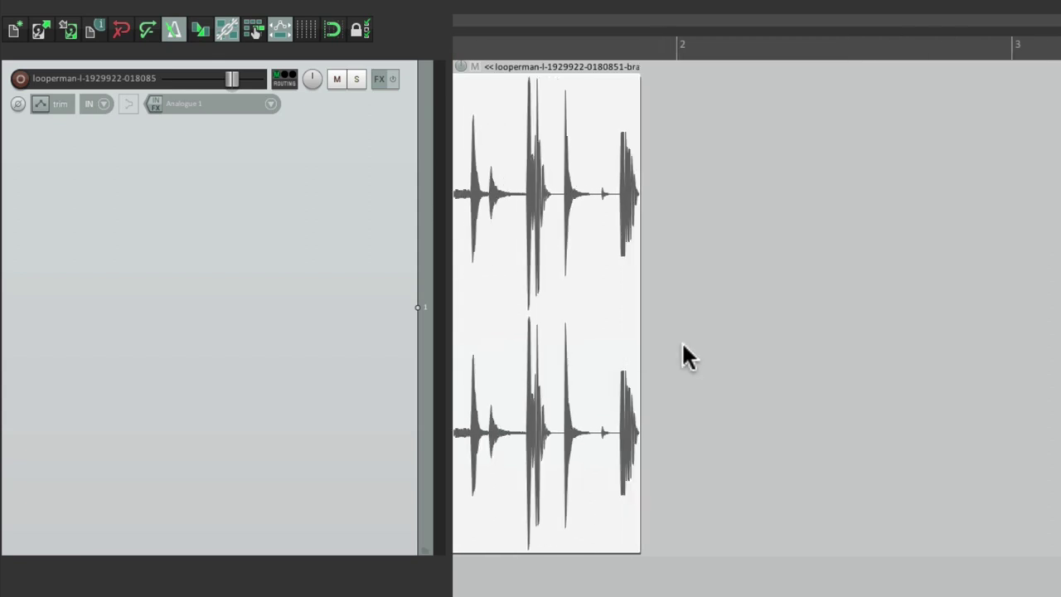
pyautogui.press('space')
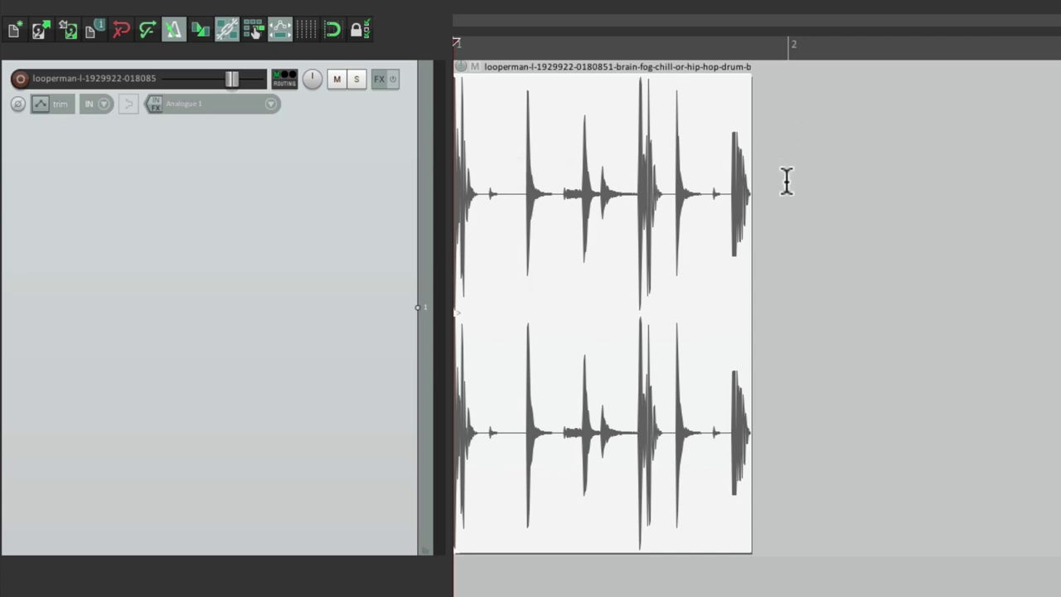
pyautogui.click(311, 27)
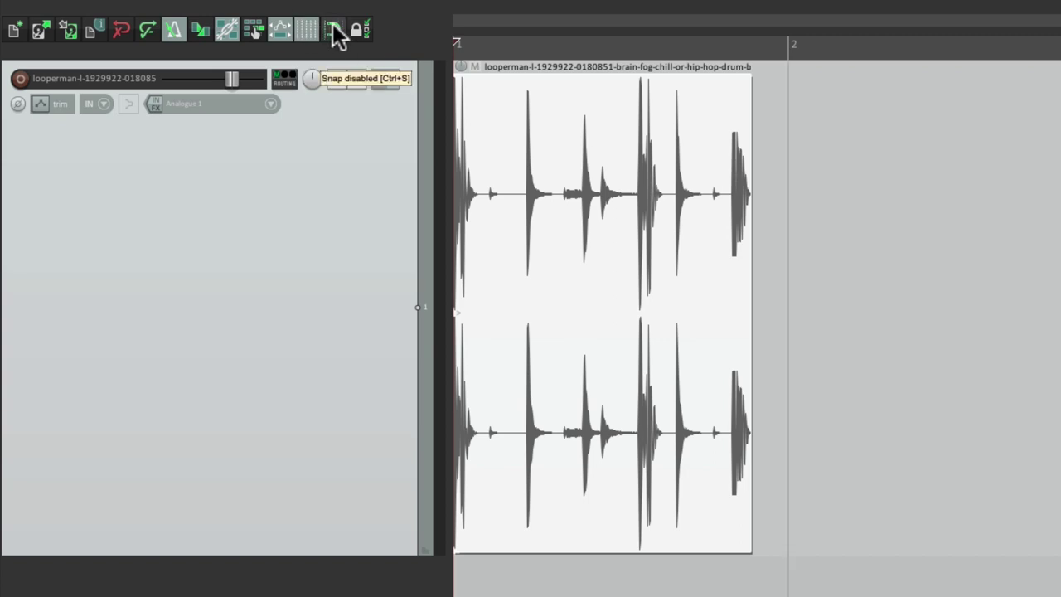
pyautogui.click(333, 24)
pyautogui.press('space')
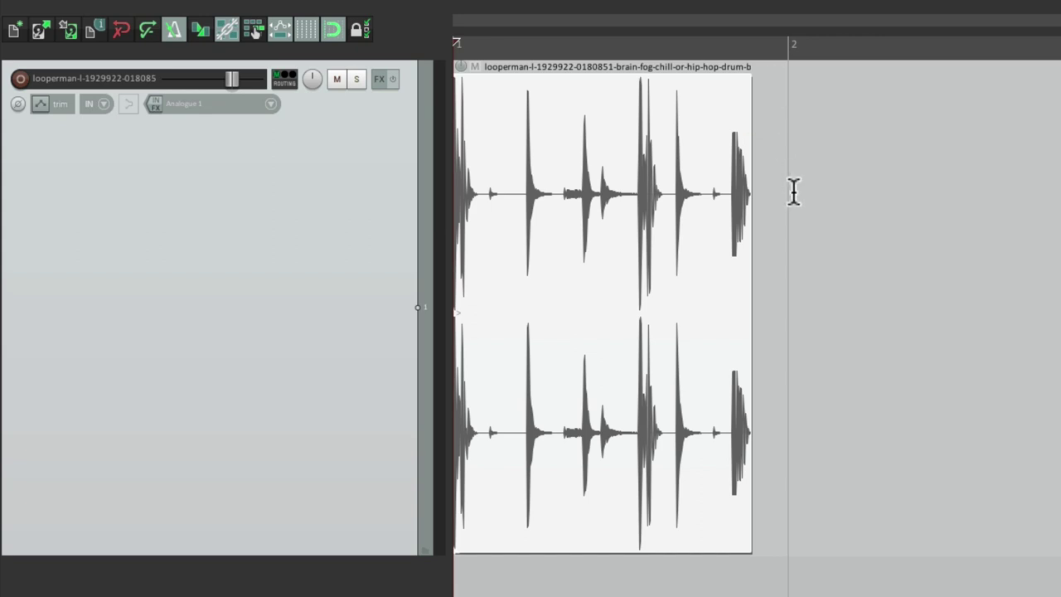
# - Place the edit point at bar 2 and insert a new tempo marker there with Shift+C
pyautogui.scroll(2, 539, 212)
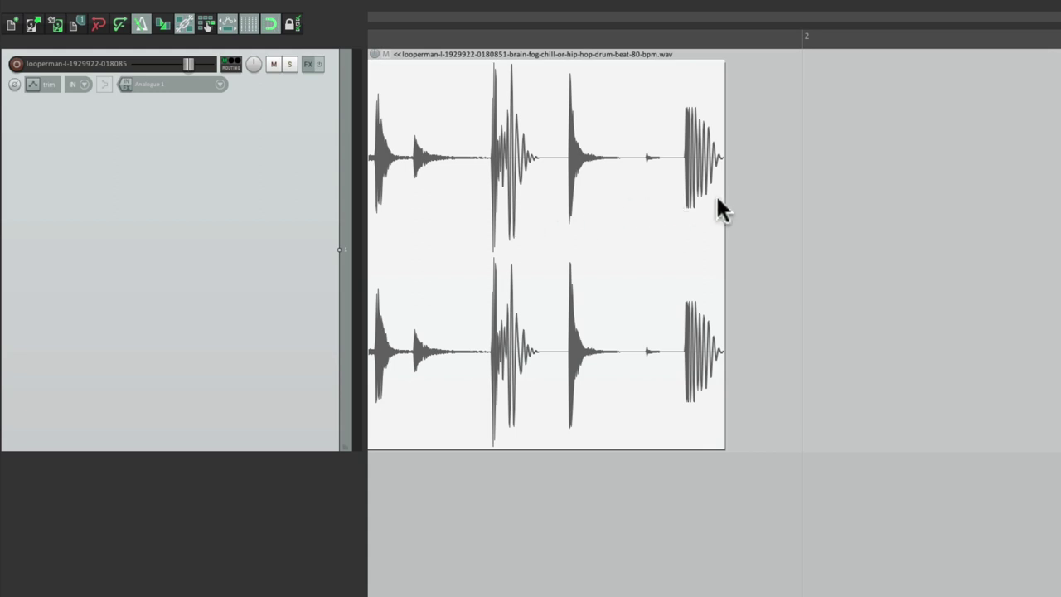
pyautogui.click(802, 155)
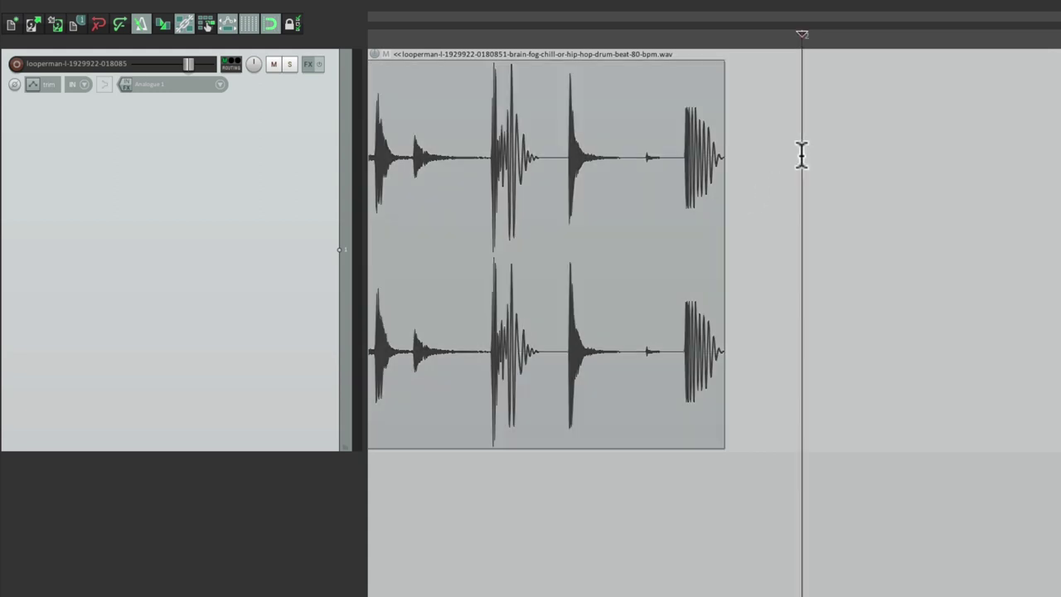
pyautogui.hotkey('shift', 'c')
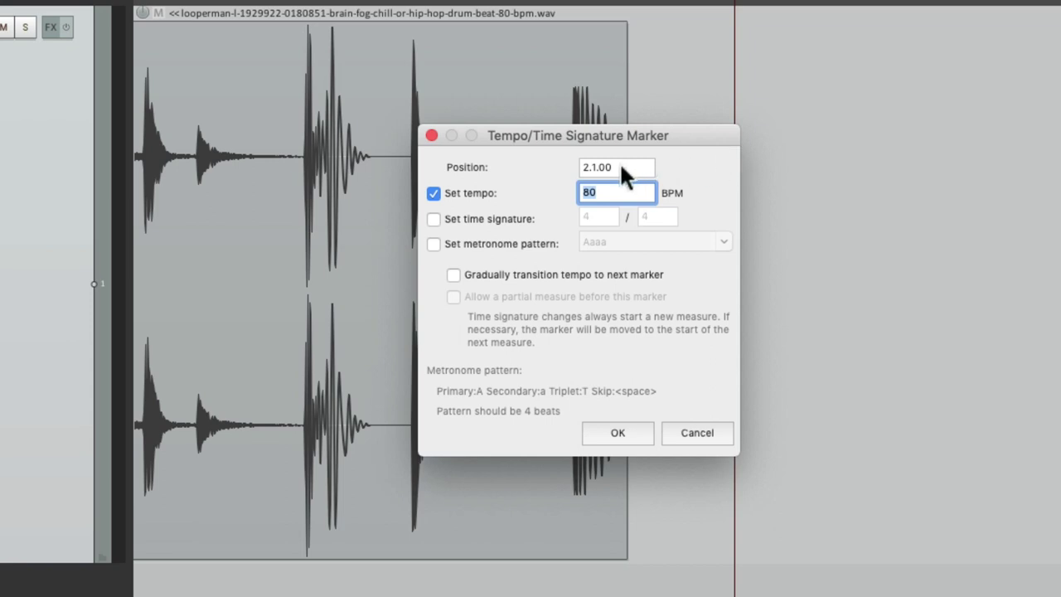
# - Confirm the 80 BPM tempo marker and drag it to the drum loop's end, zooming in to check
pyautogui.click(636, 430)
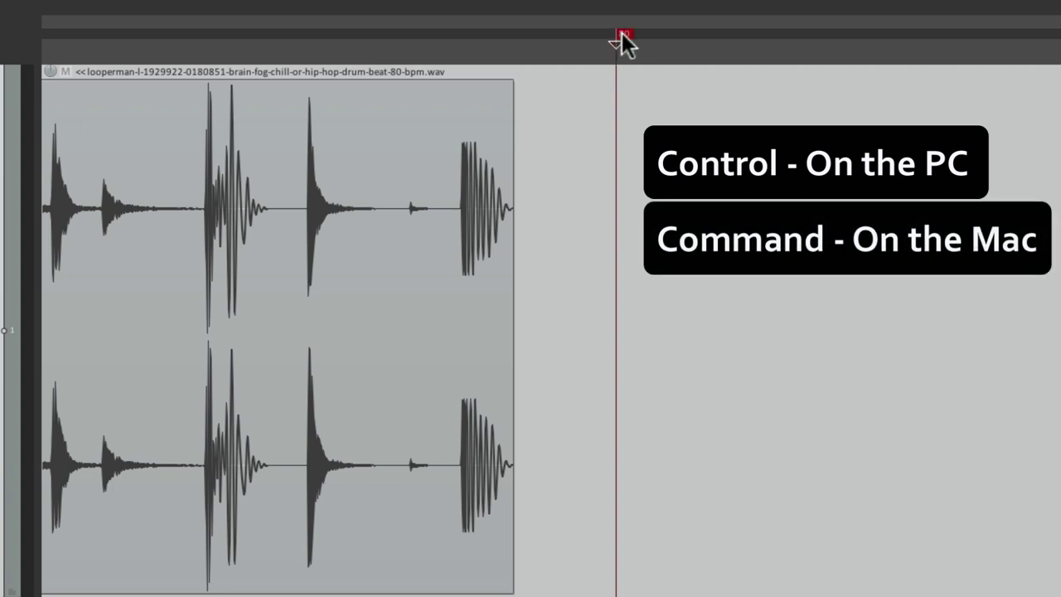
pyautogui.moveTo(621, 35); pyautogui.dragTo(521, 35)
pyautogui.scroll(10, 527, 395)
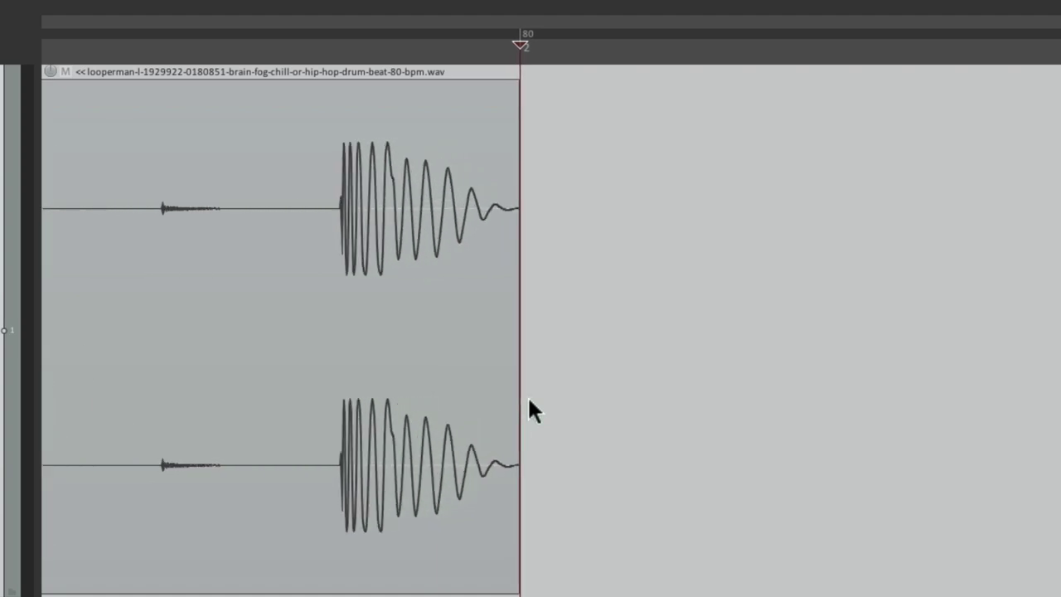
pyautogui.scroll(10, 527, 395)
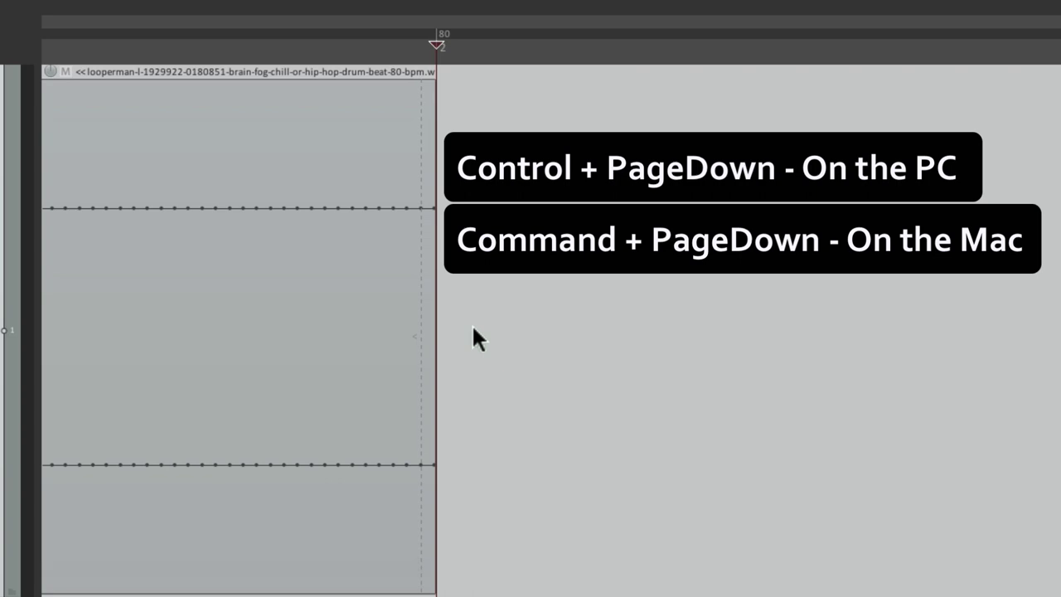
pyautogui.hotkey('ctrl', 'pagedown')
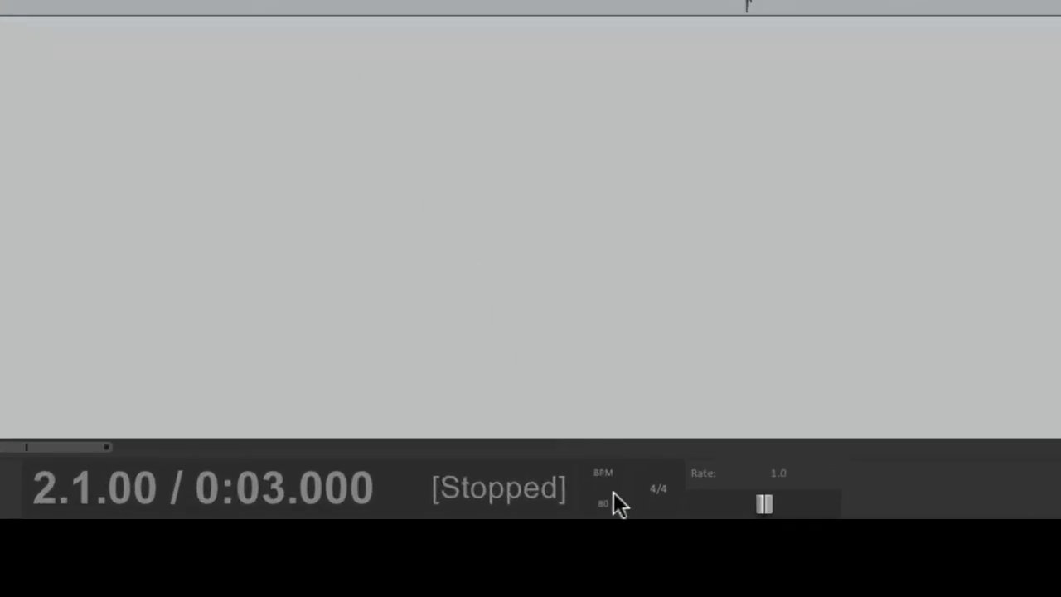
# - Change the transport tempo at bar 2 to 90 BPM so the loop ends at bar 2
pyautogui.click(620, 504)
pyautogui.write('9')
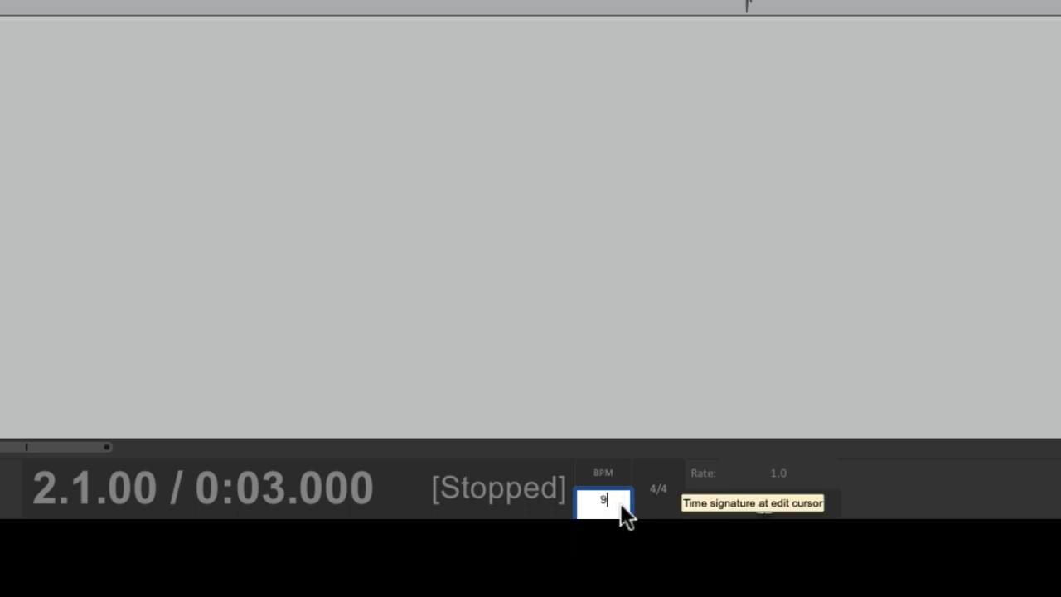
pyautogui.press('Return')
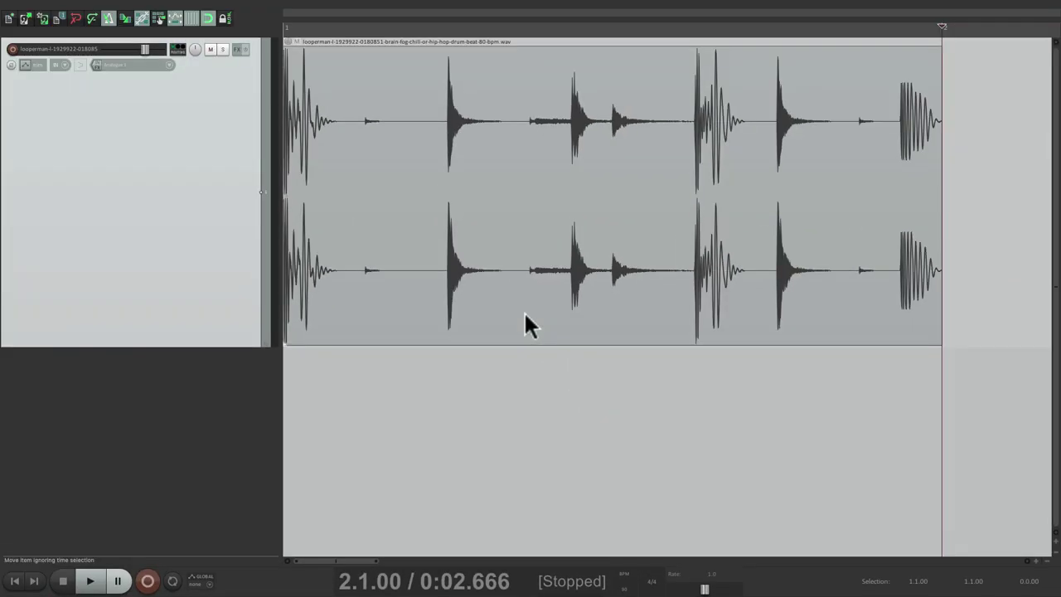
pyautogui.scroll(-5, 524, 311)
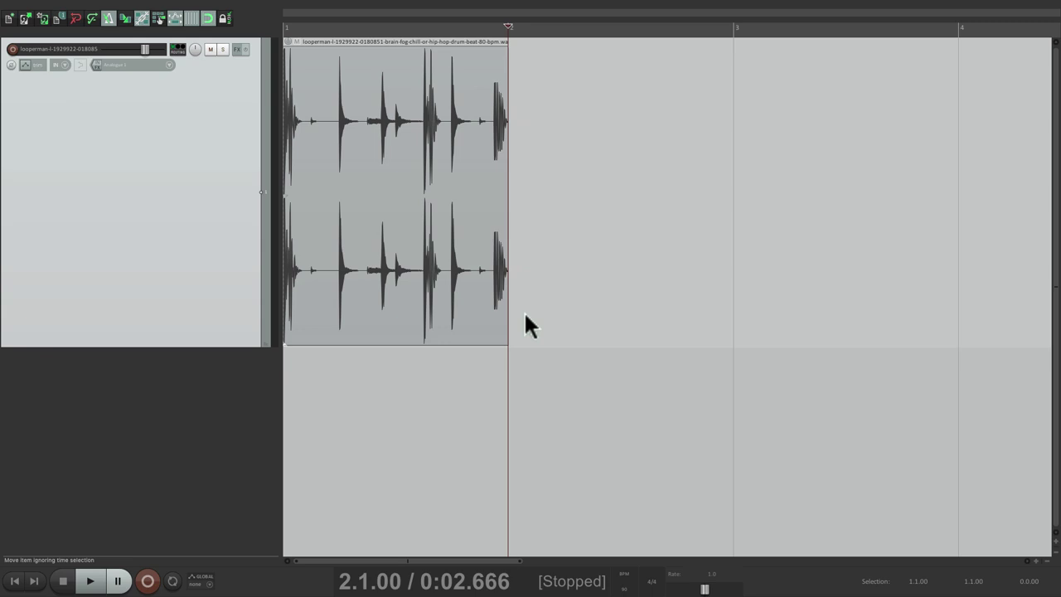
# - Drag the drum item's right edge out to bar 4 and play the looped beat from the start
pyautogui.moveTo(507, 174); pyautogui.dragTo(962, 184)
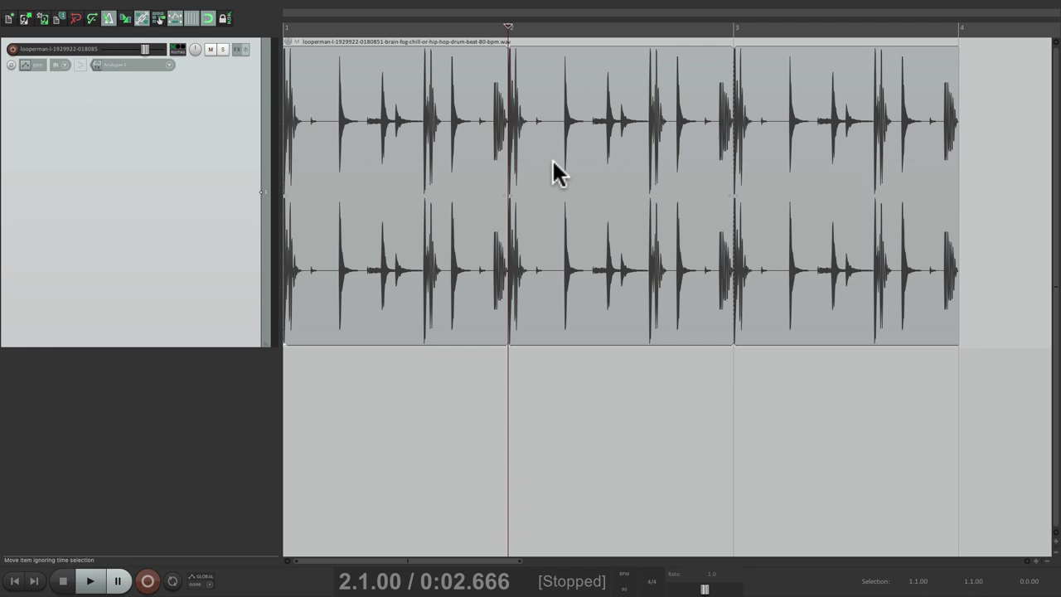
pyautogui.press('Home')
pyautogui.press('space')
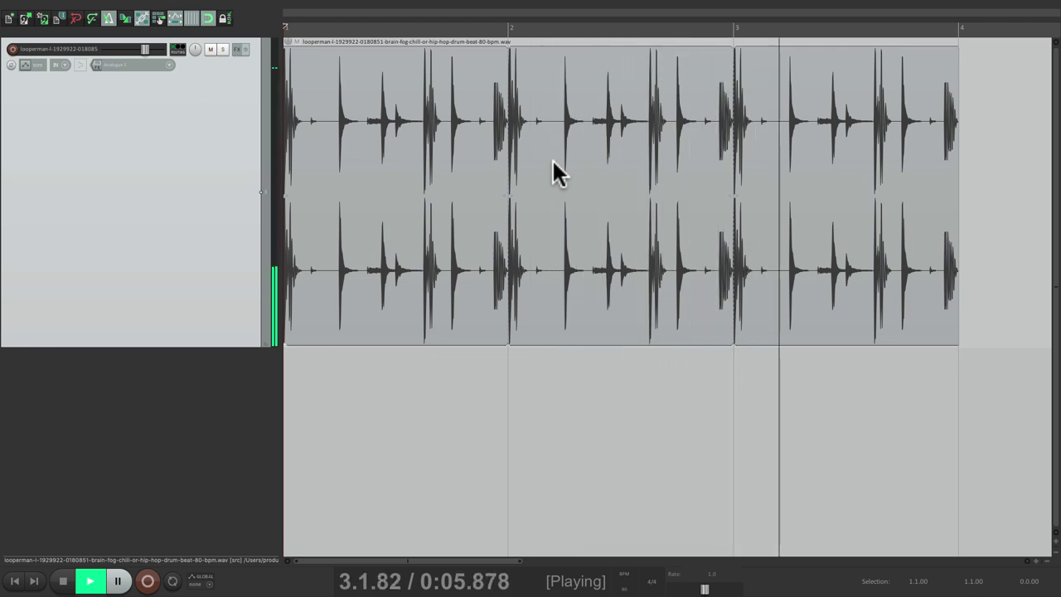
pyautogui.press('space')
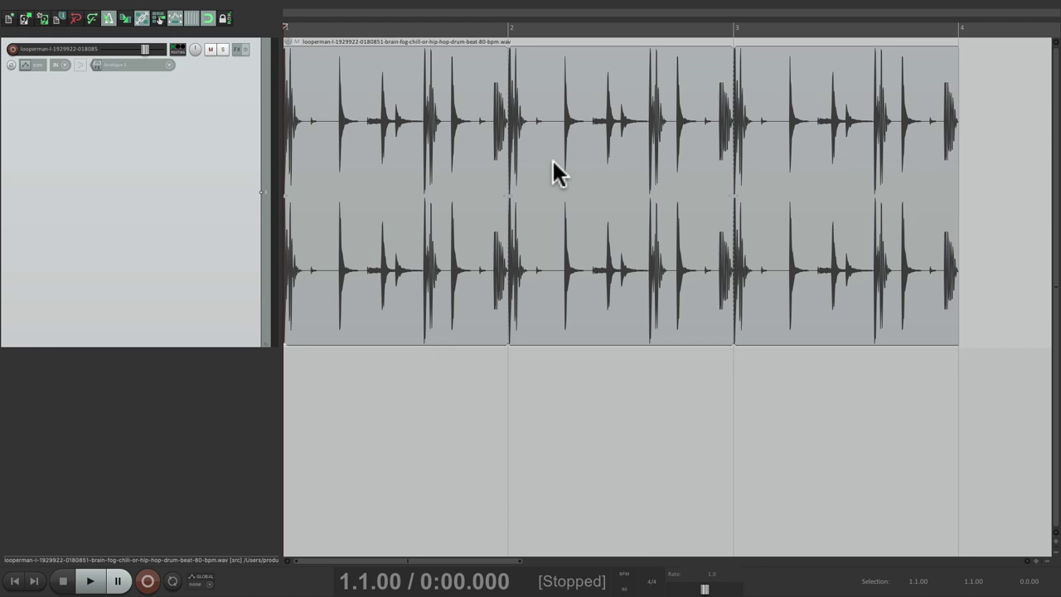
# - Shrink the drum item back to one bar, ending at bar 2, and select it
pyautogui.moveTo(955, 160); pyautogui.dragTo(510, 150)
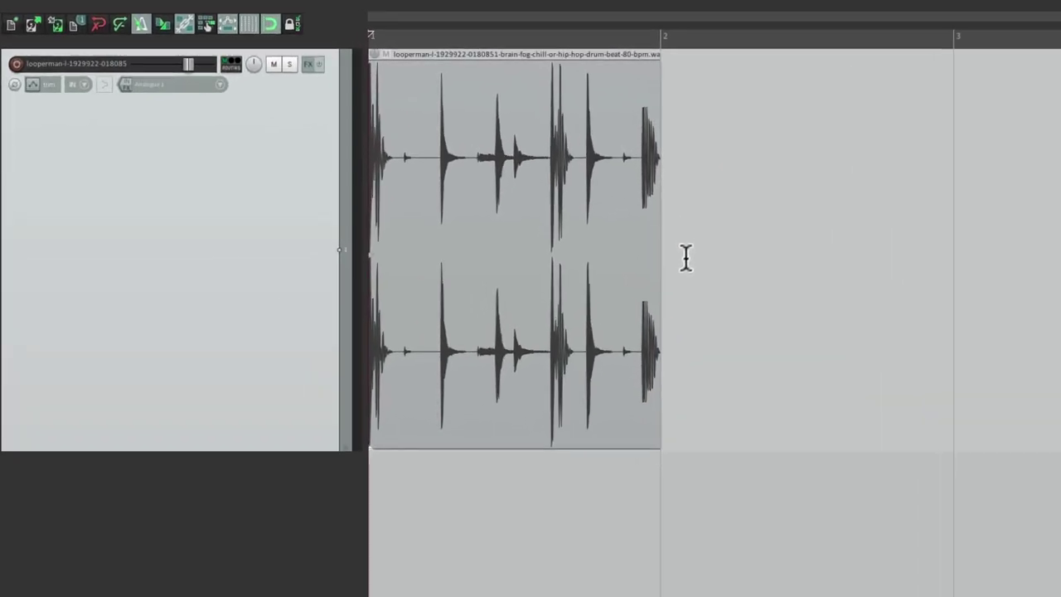
pyautogui.scroll(-2, 687, 258)
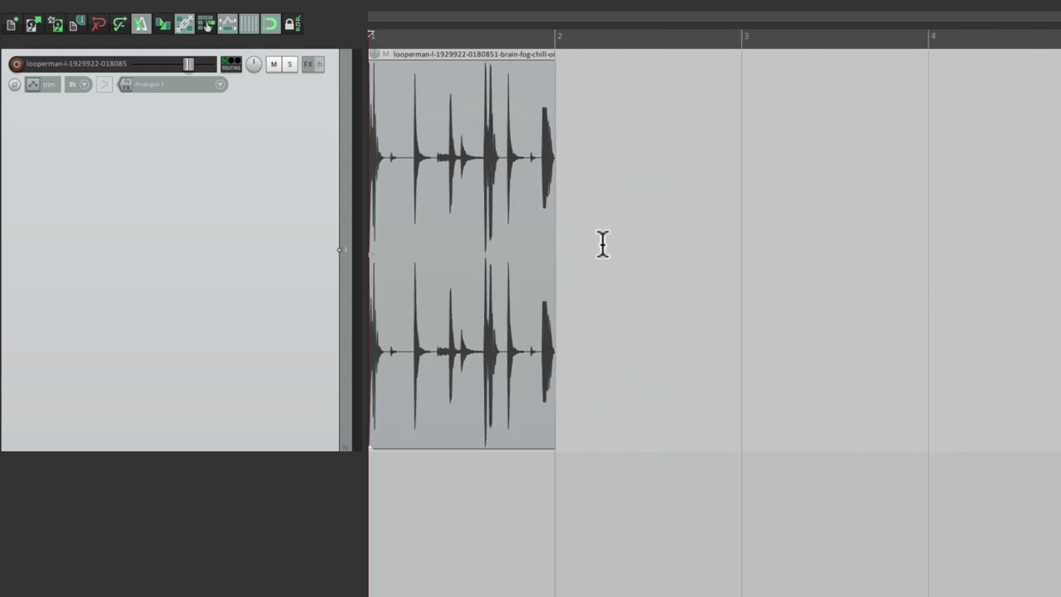
pyautogui.click(481, 150)
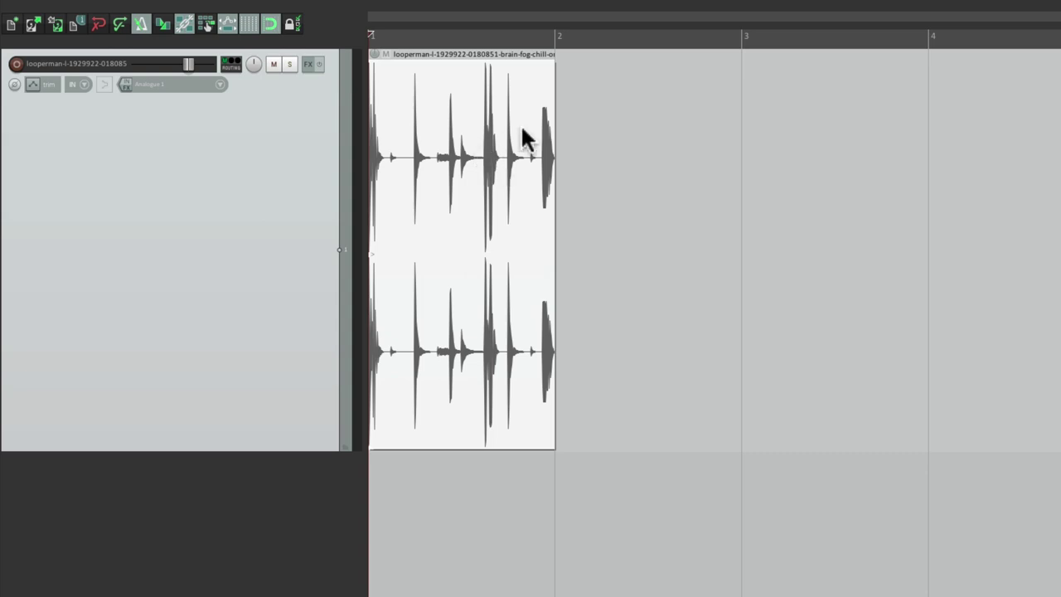
# - Paste copies of the loop back to back from bar 2 onward, then play from the start
pyautogui.click(560, 106)
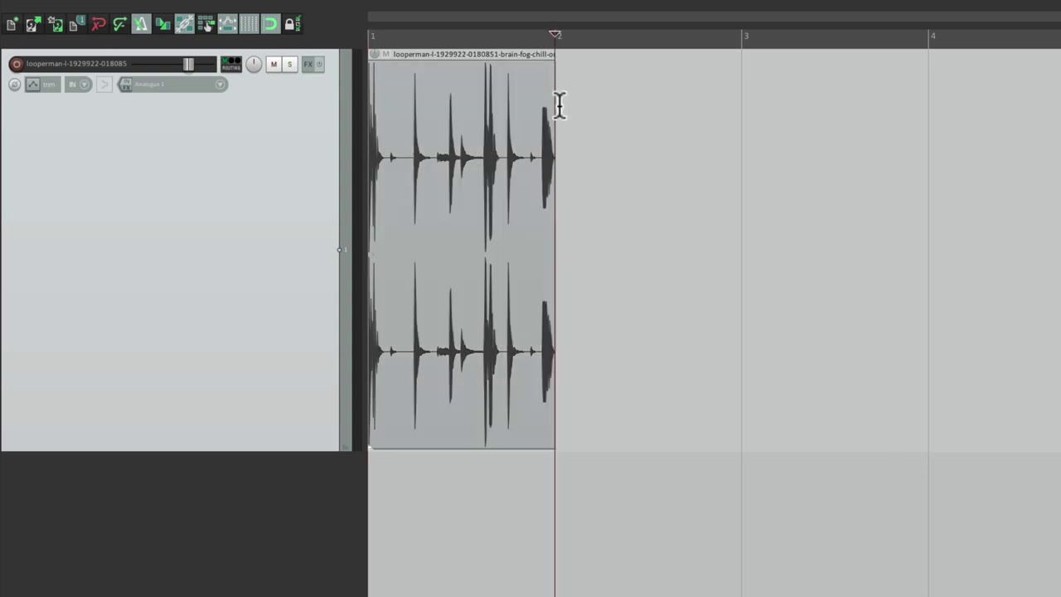
pyautogui.hotkey('ctrl', 'v')
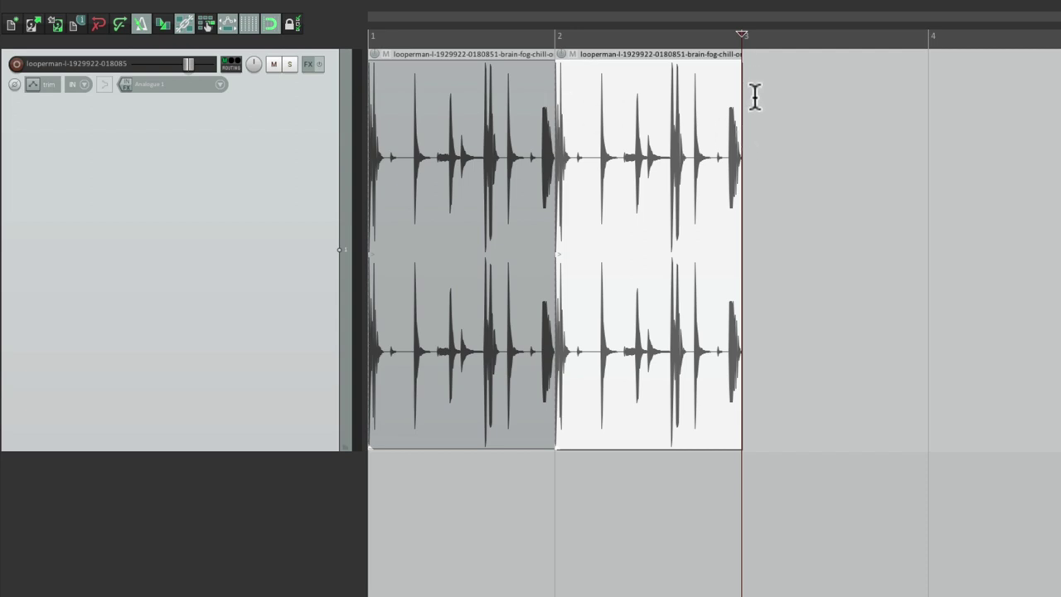
pyautogui.hotkey('ctrl', 'v')
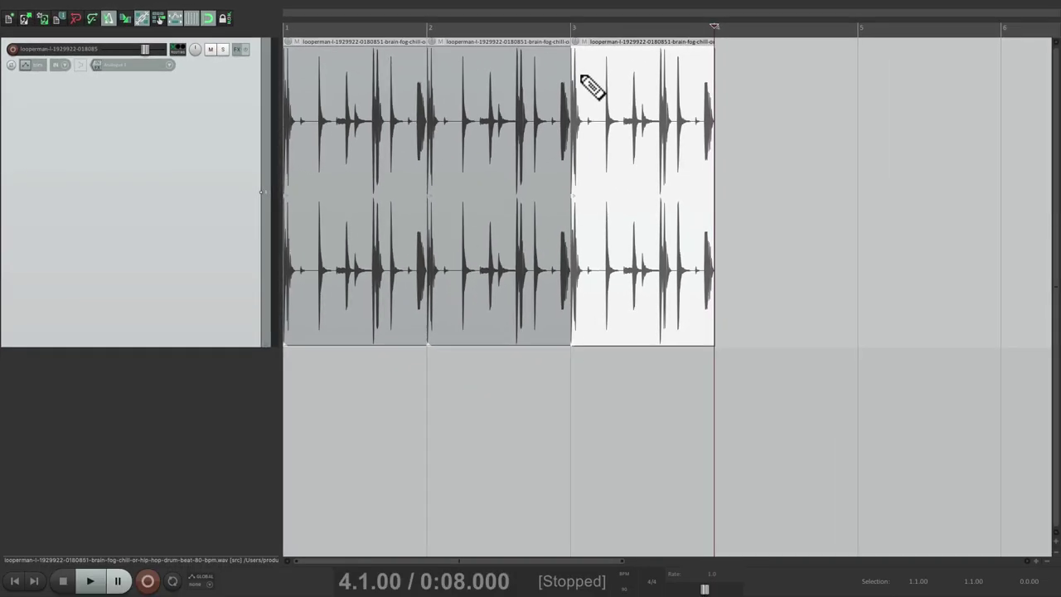
pyautogui.hotkey('ctrl', 'v')
pyautogui.hotkey('ctrl', 'v')
pyautogui.hotkey('ctrl', 'v')
pyautogui.hotkey('ctrl', 'v')
pyautogui.hotkey('ctrl', 'v')
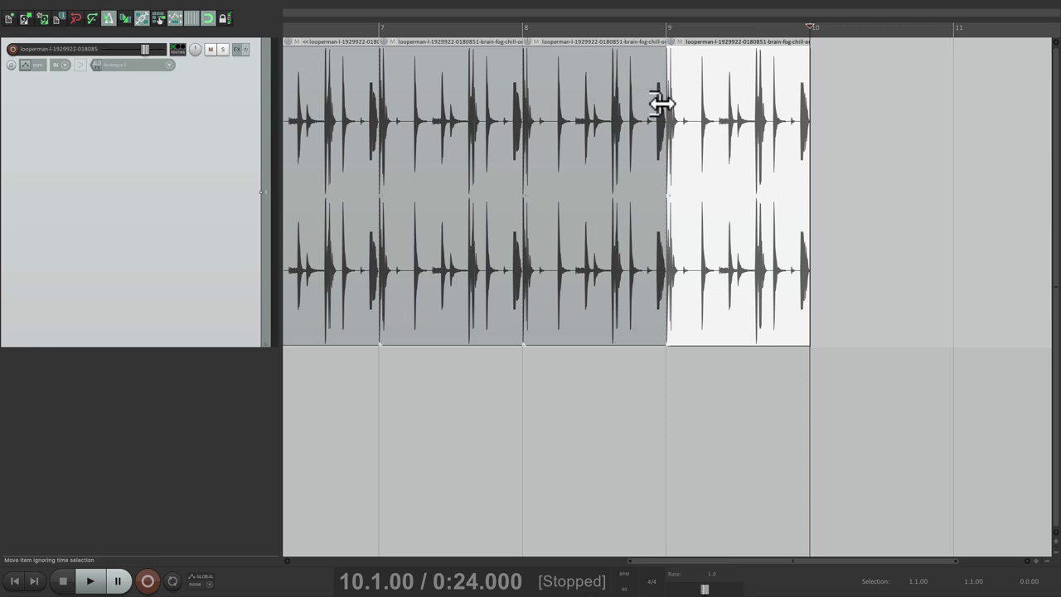
pyautogui.hscroll(-5, 762, 97)
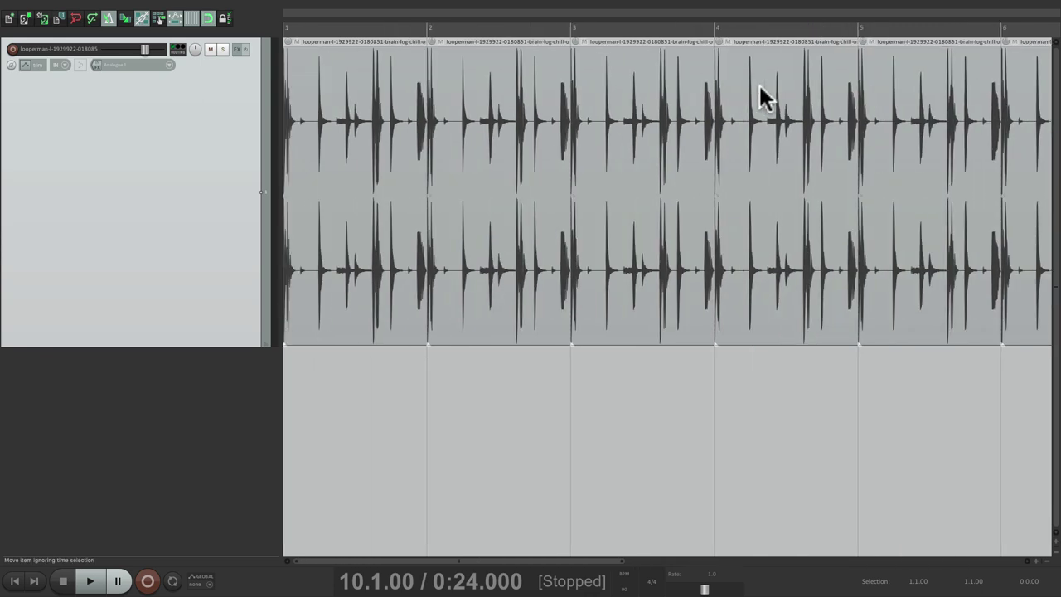
pyautogui.press('Home')
pyautogui.press('space')
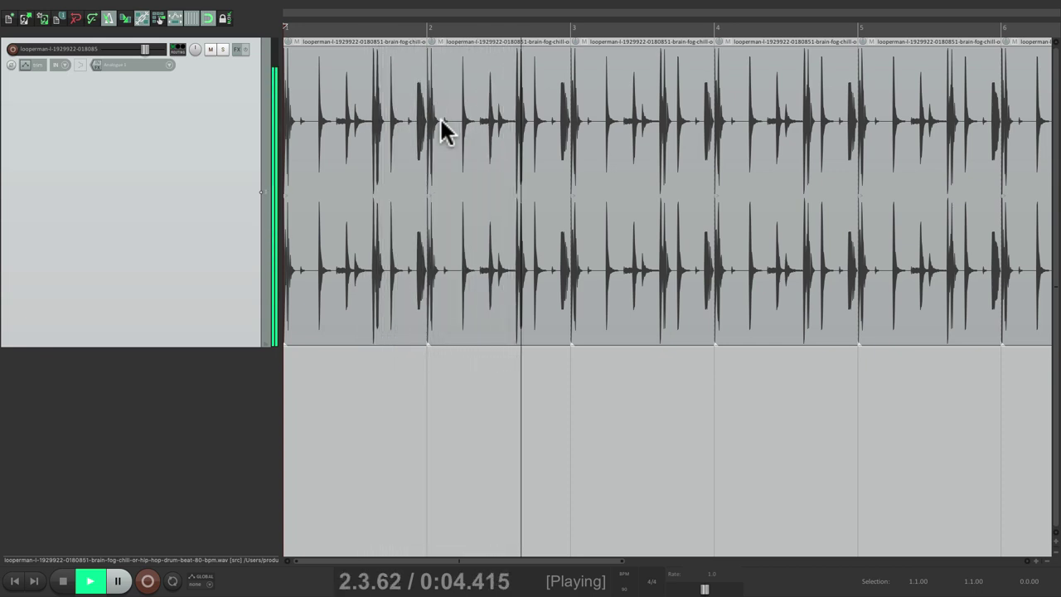
# - Stop playback and rename the drum track to 'Loop 1'
pyautogui.press('space')
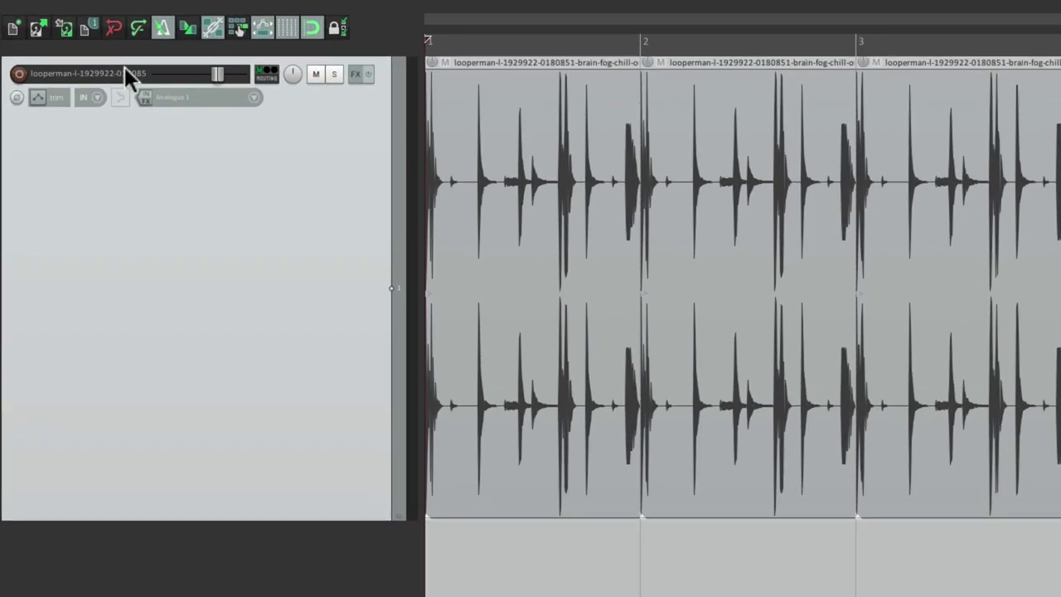
pyautogui.doubleClick(124, 69)
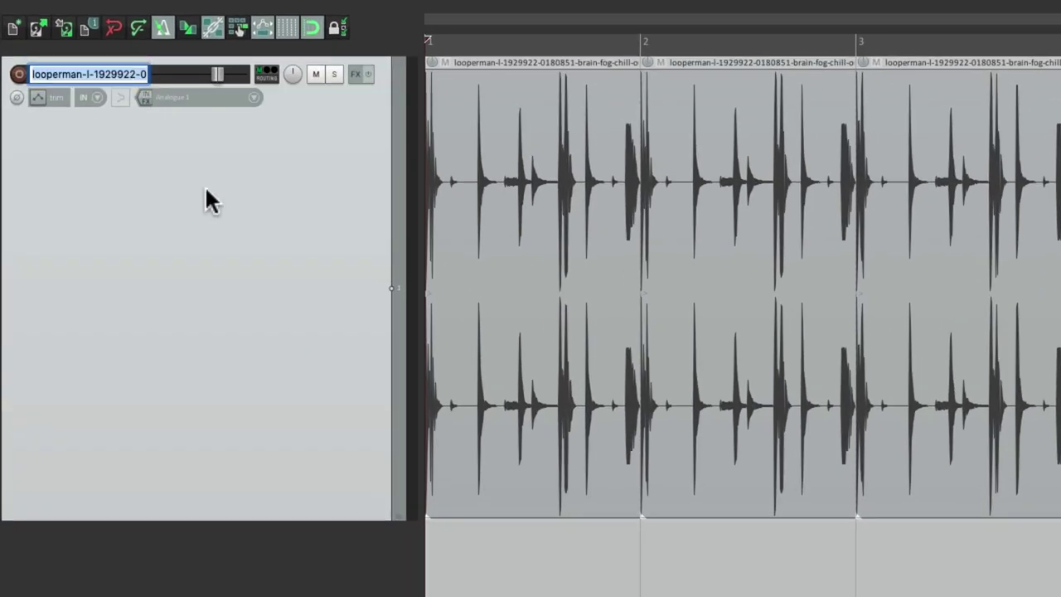
pyautogui.write('Loop 1')
pyautogui.press('Return')
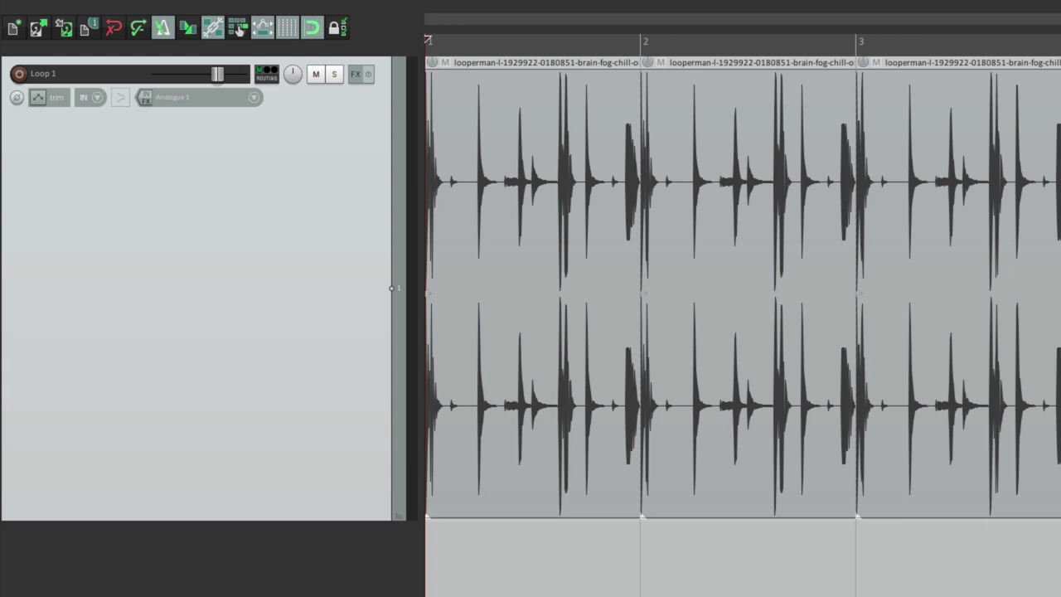
# - Give the Loop 1 track a custom light blue colour from the track context menu
pyautogui.rightClick(340, 194)
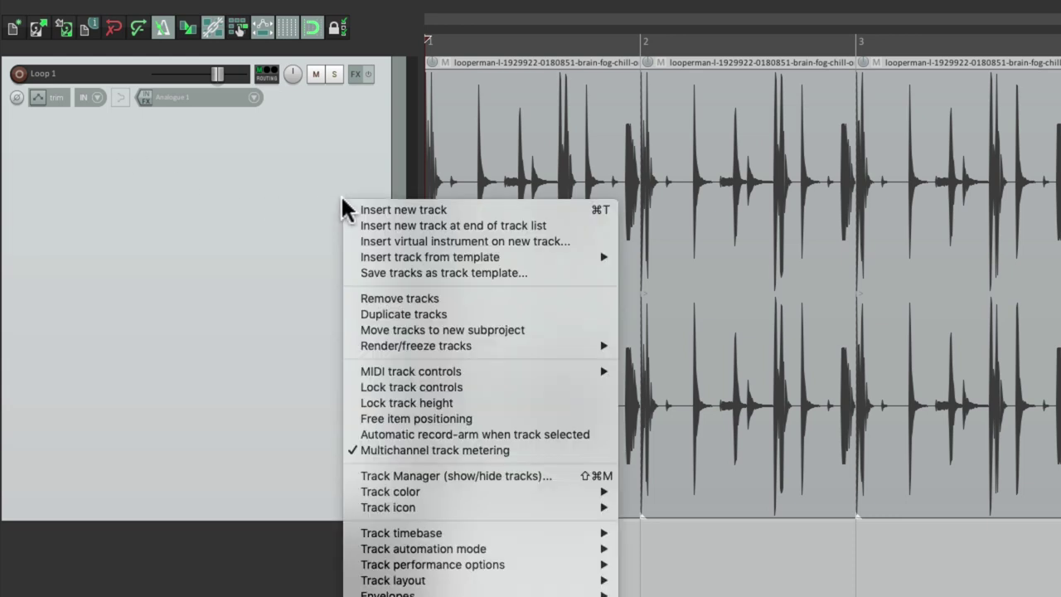
pyautogui.moveTo(377, 493)
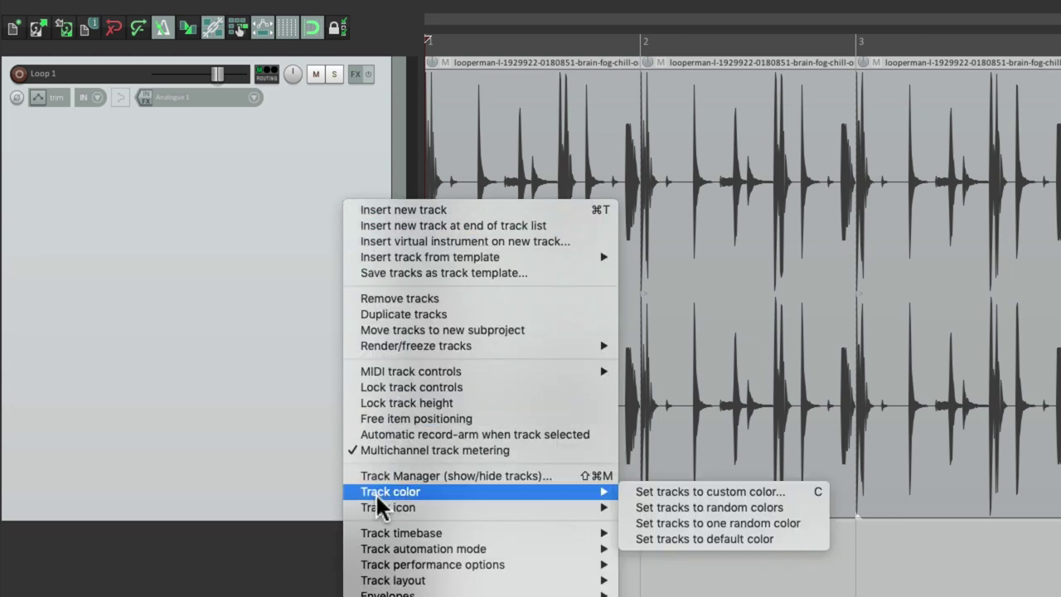
pyautogui.click(630, 492)
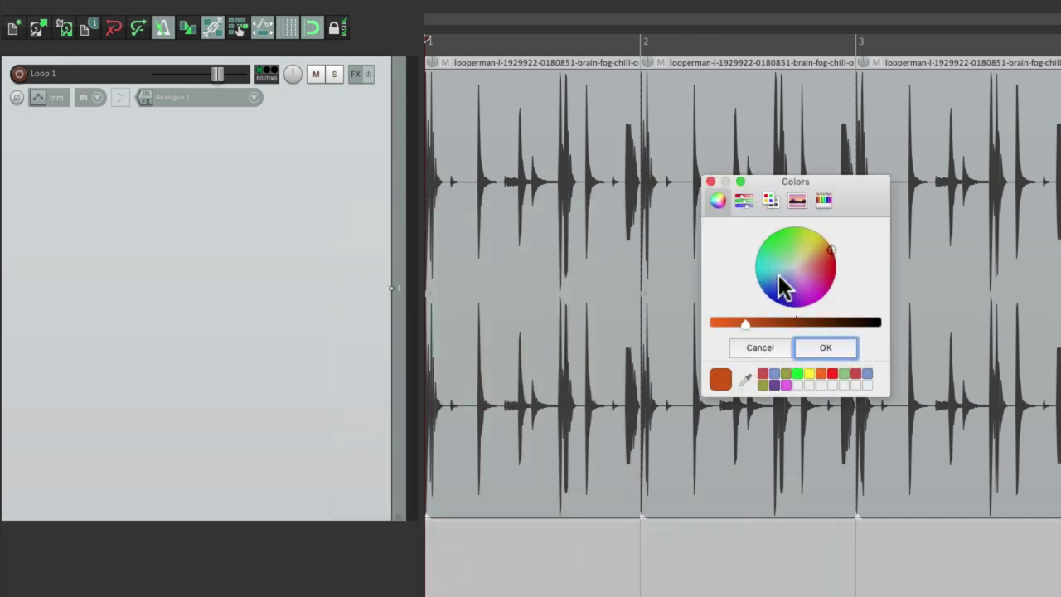
pyautogui.click(778, 275)
pyautogui.click(831, 345)
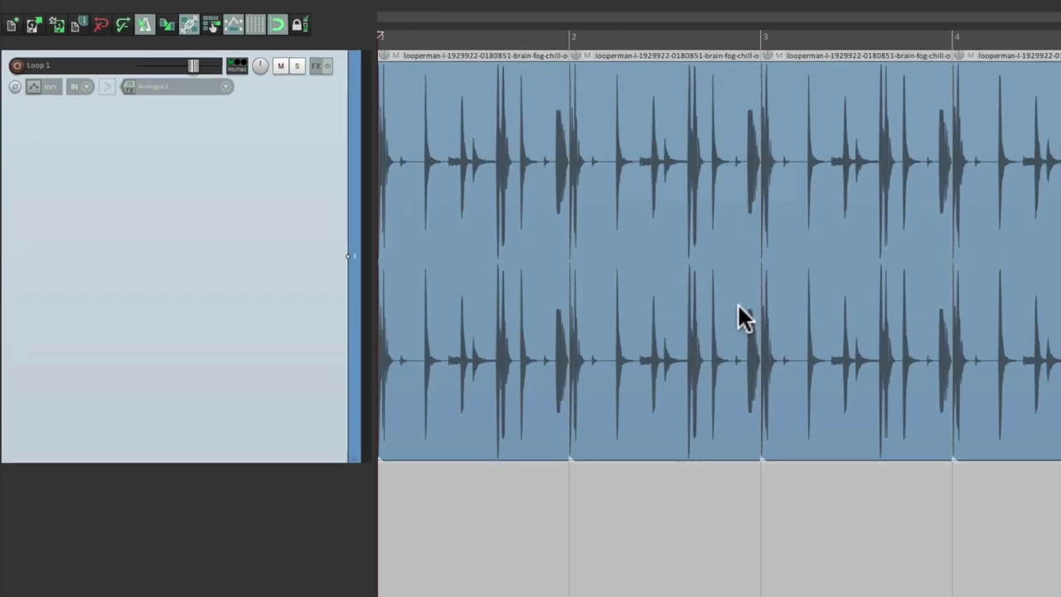
pyautogui.scroll(-3, 539, 242)
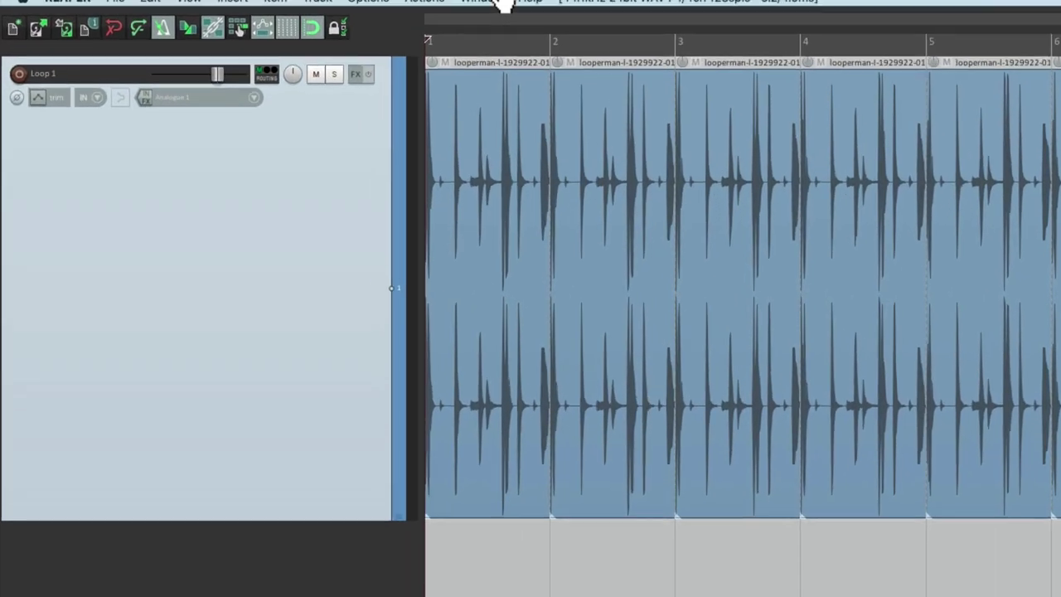
# - Use File > Save project as to save the project under the name 'Song 1'
pyautogui.click(82, 7)
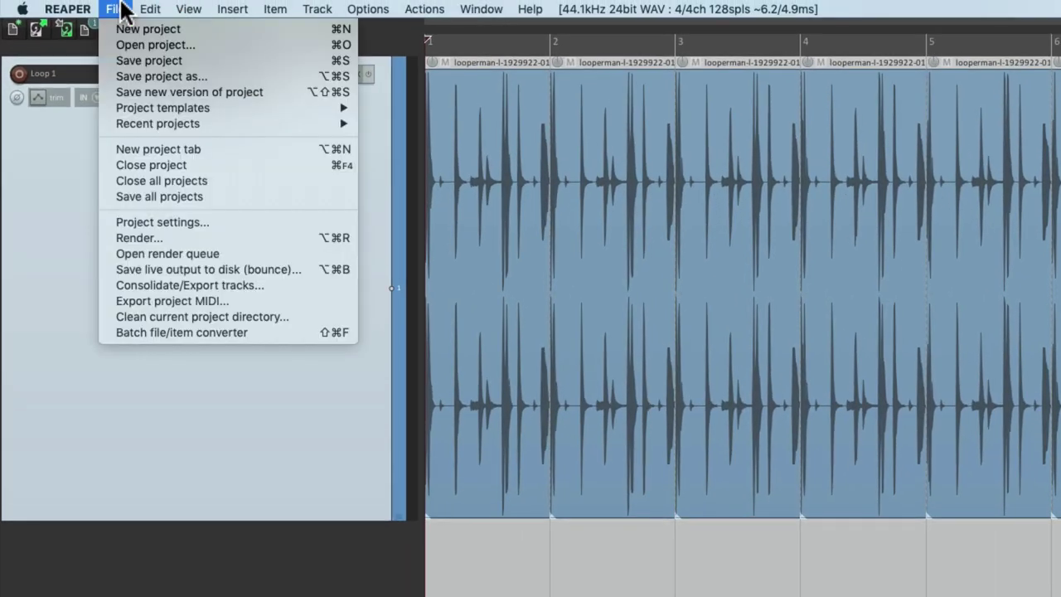
pyautogui.click(103, 69)
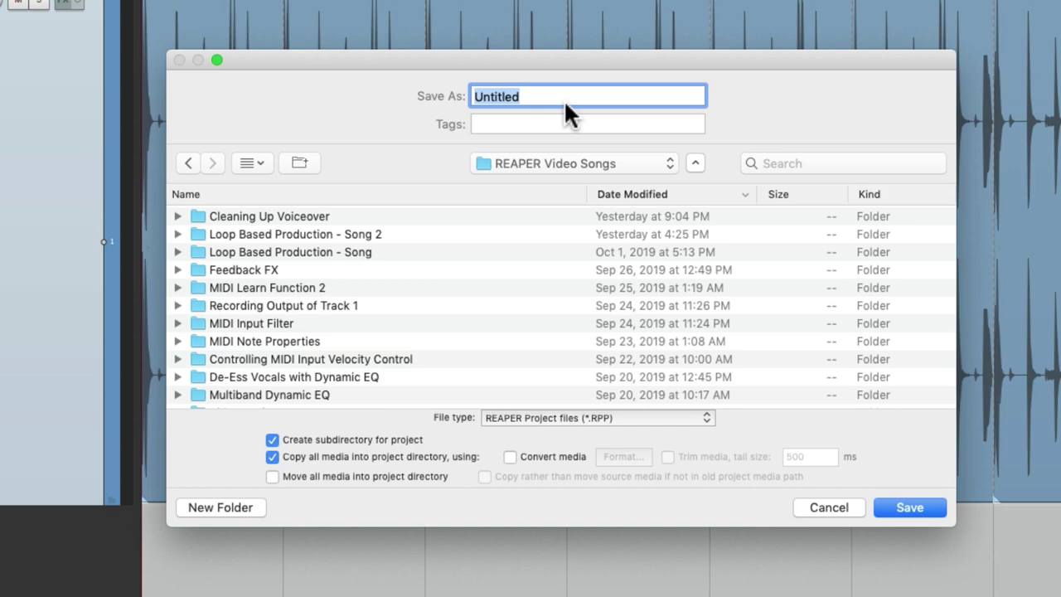
pyautogui.write('Song 1')
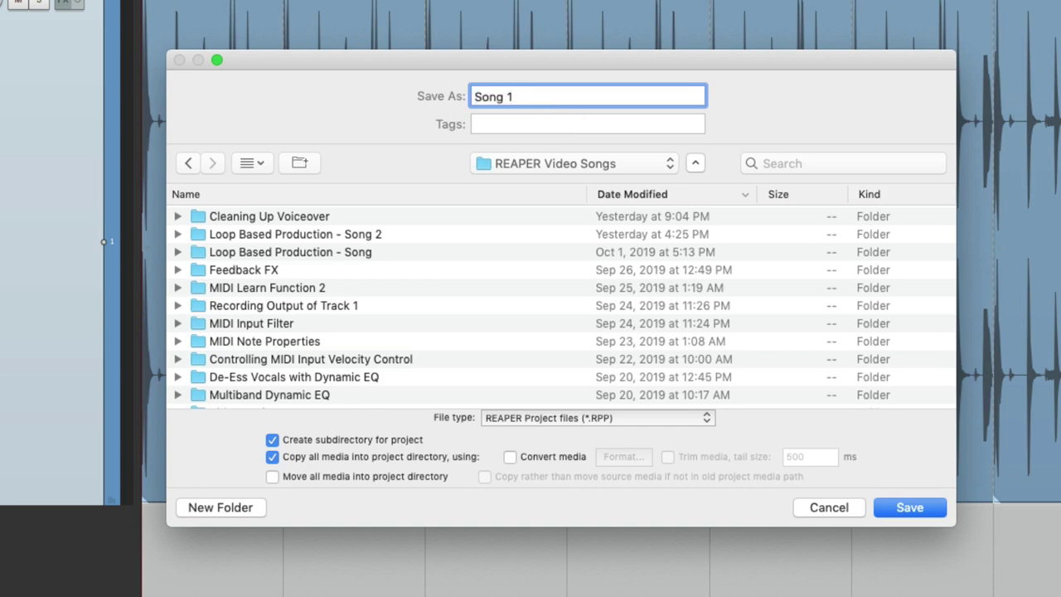
pyautogui.press('Return')
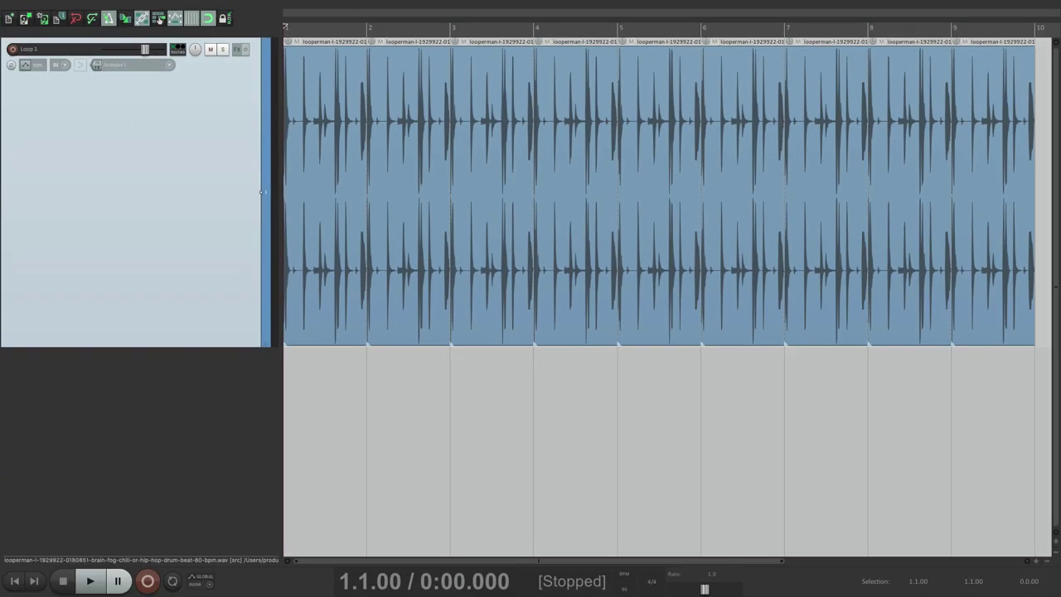